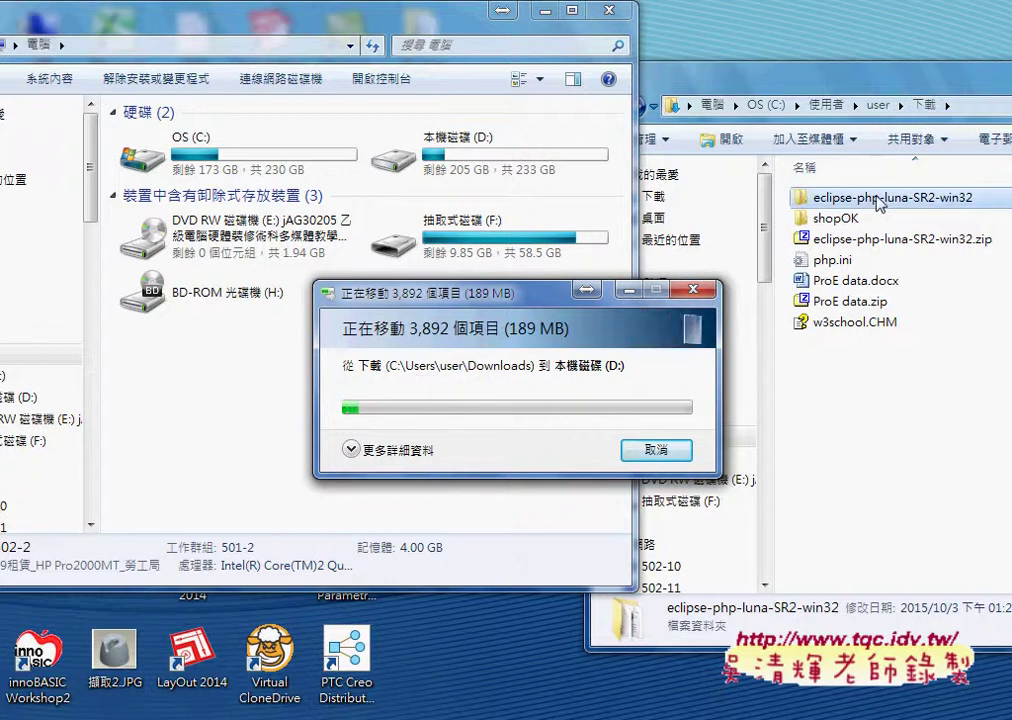
# Open the XAMPP563 folder on drive D: and move the file-transfer progress window clear of the folder list
pyautogui.doubleClick(492, 158)
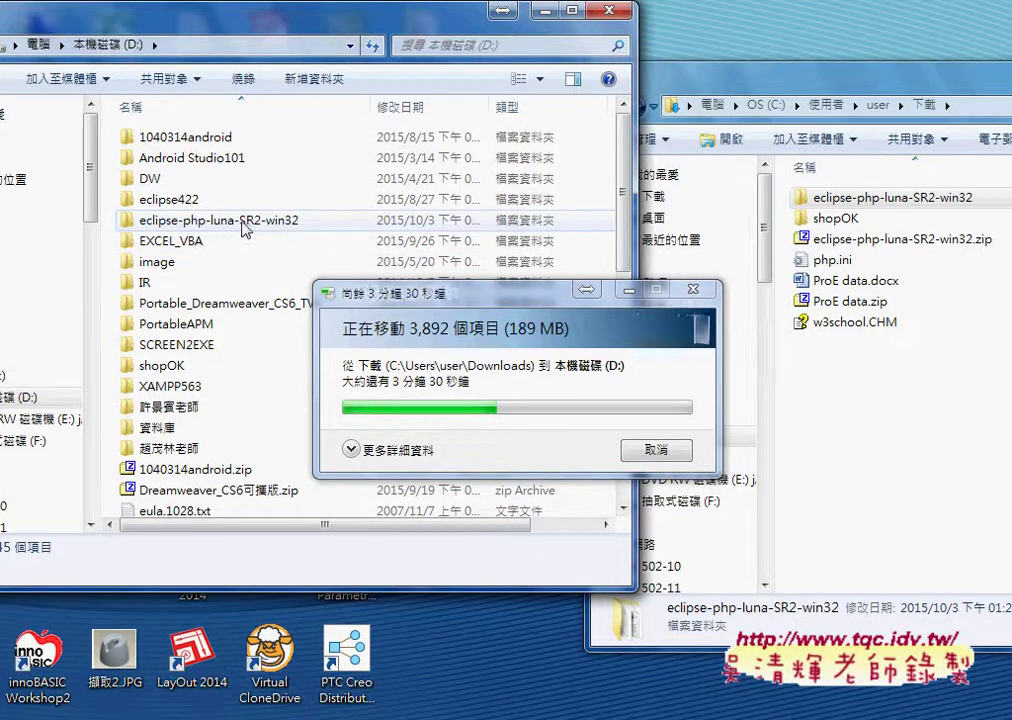
pyautogui.moveTo(245, 228)
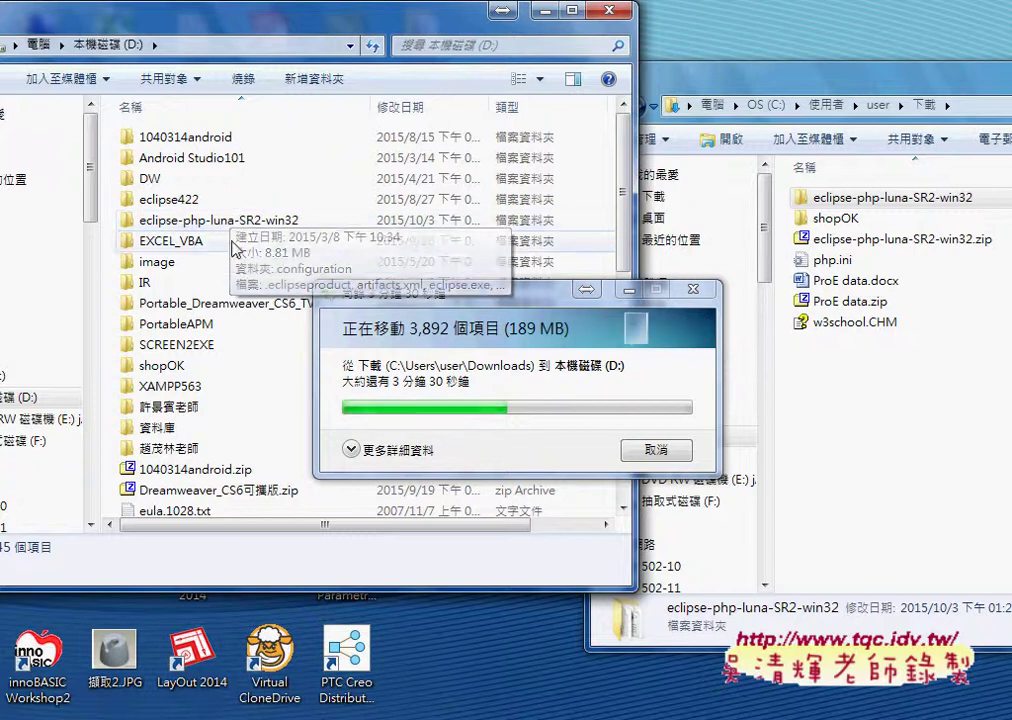
pyautogui.click(200, 390)
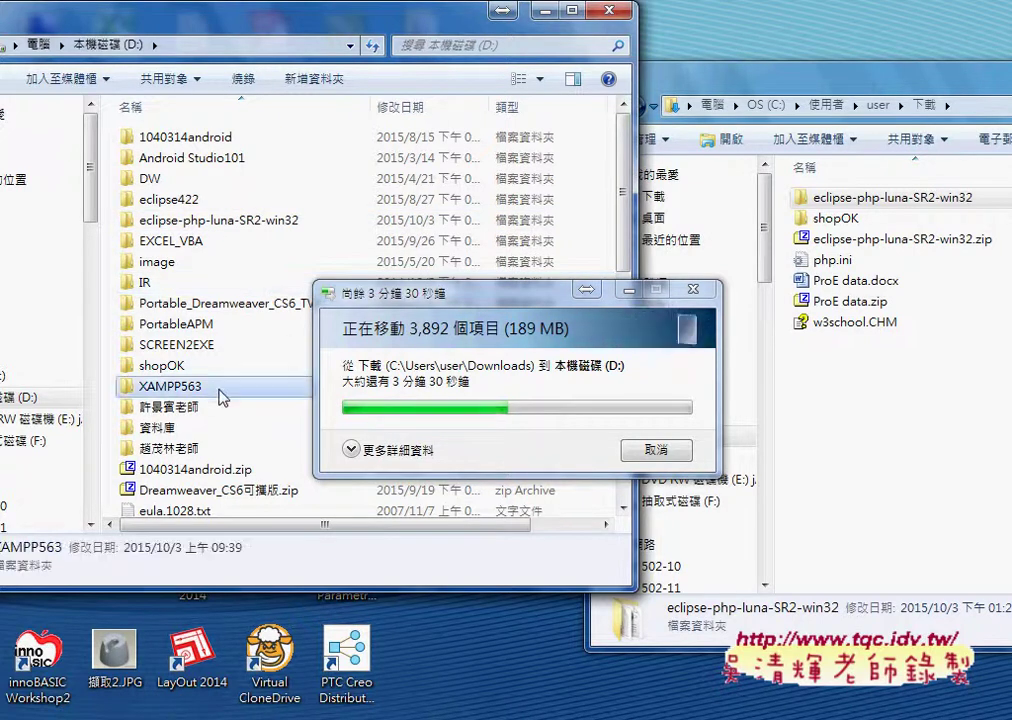
pyautogui.doubleClick(193, 392)
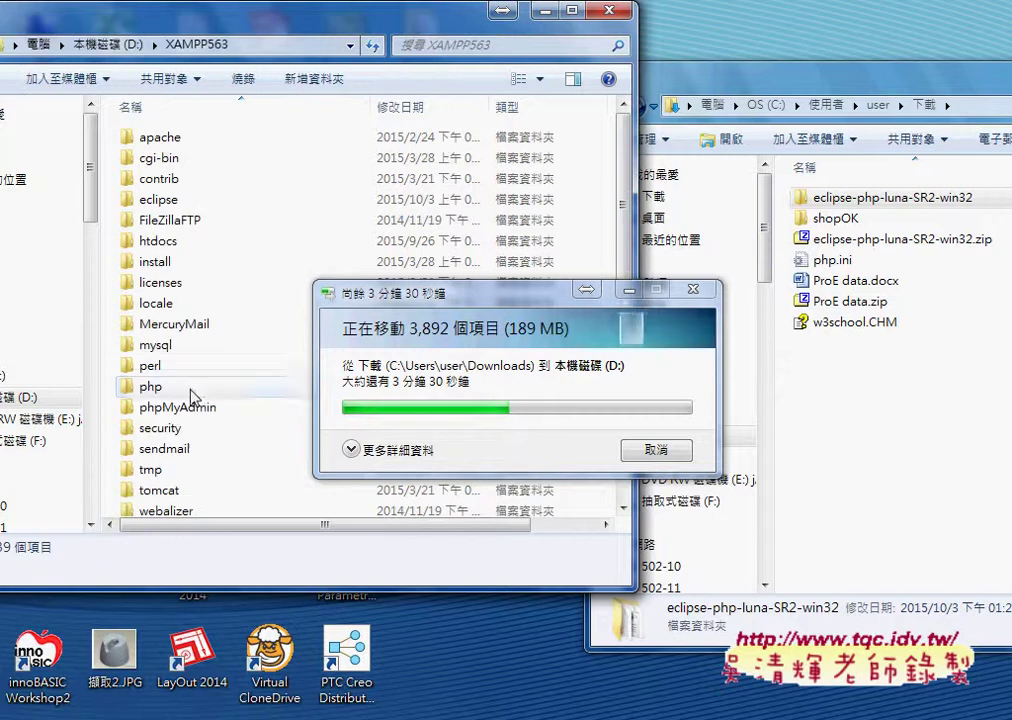
pyautogui.moveTo(398, 300); pyautogui.dragTo(650, 118)
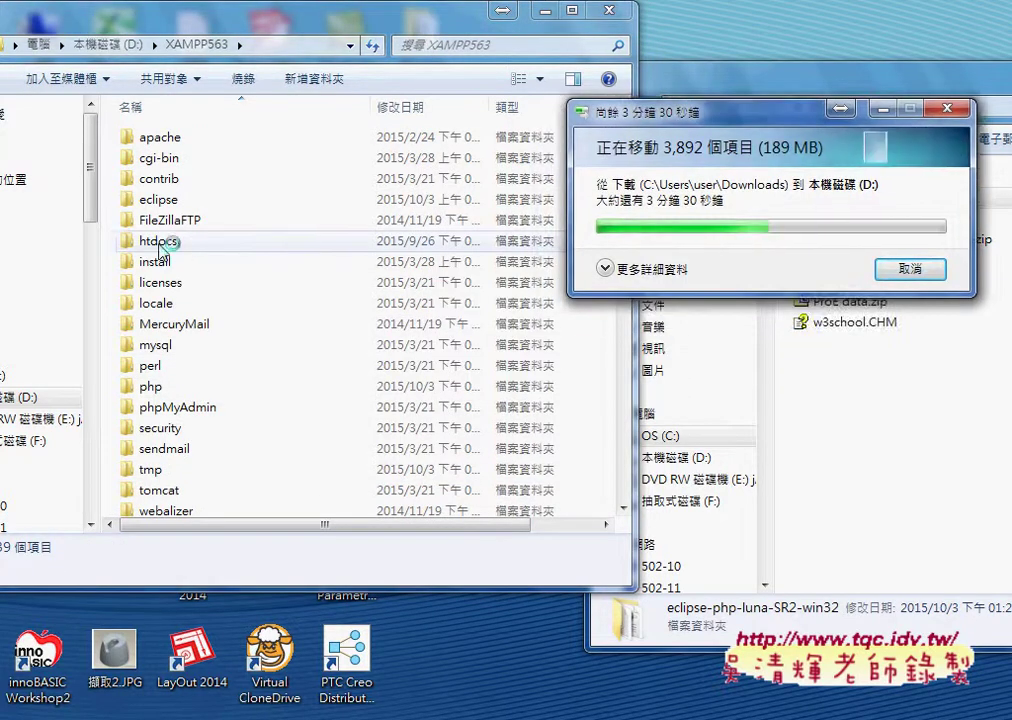
# Open the htdocs folder inside XAMPP563 and select the PHP01 project folder
pyautogui.click(196, 246)
pyautogui.doubleClick(208, 244)
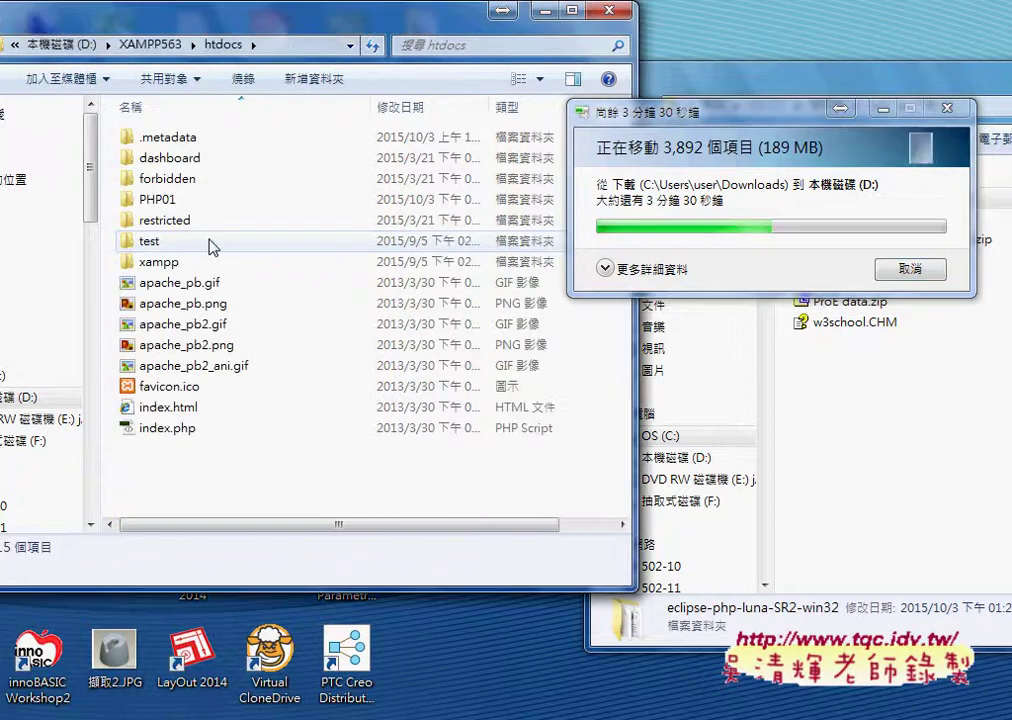
pyautogui.click(203, 205)
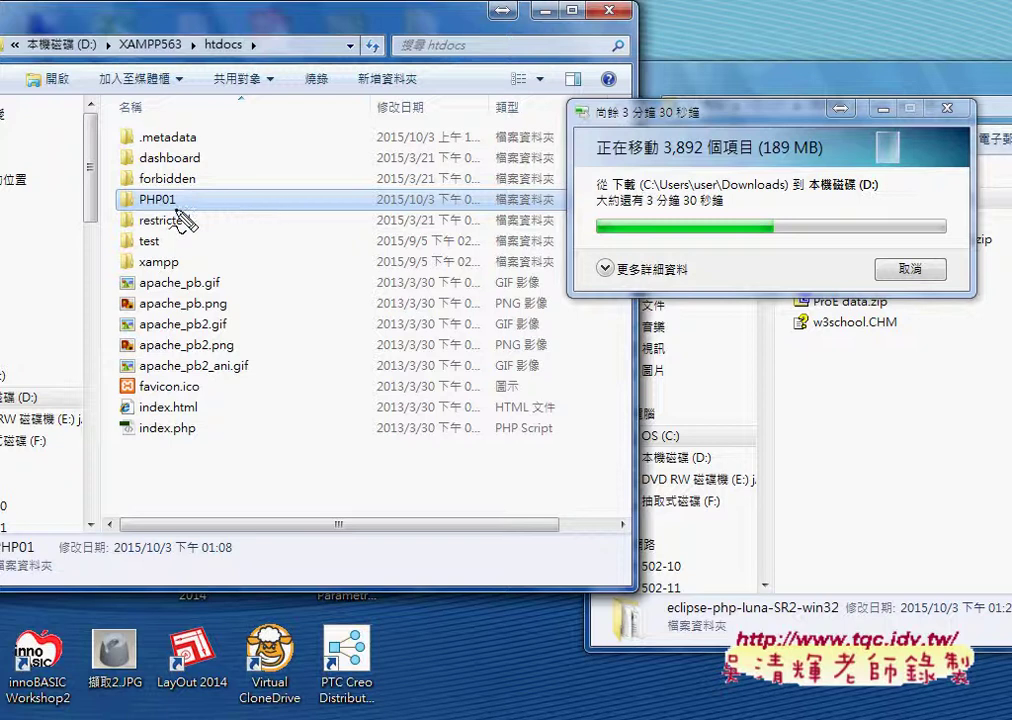
pyautogui.moveTo(178, 197)
pyautogui.mouseDown()
pyautogui.moveTo(122, 200)
pyautogui.moveTo(190, 194)
pyautogui.moveTo(183, 214)
pyautogui.mouseUp()
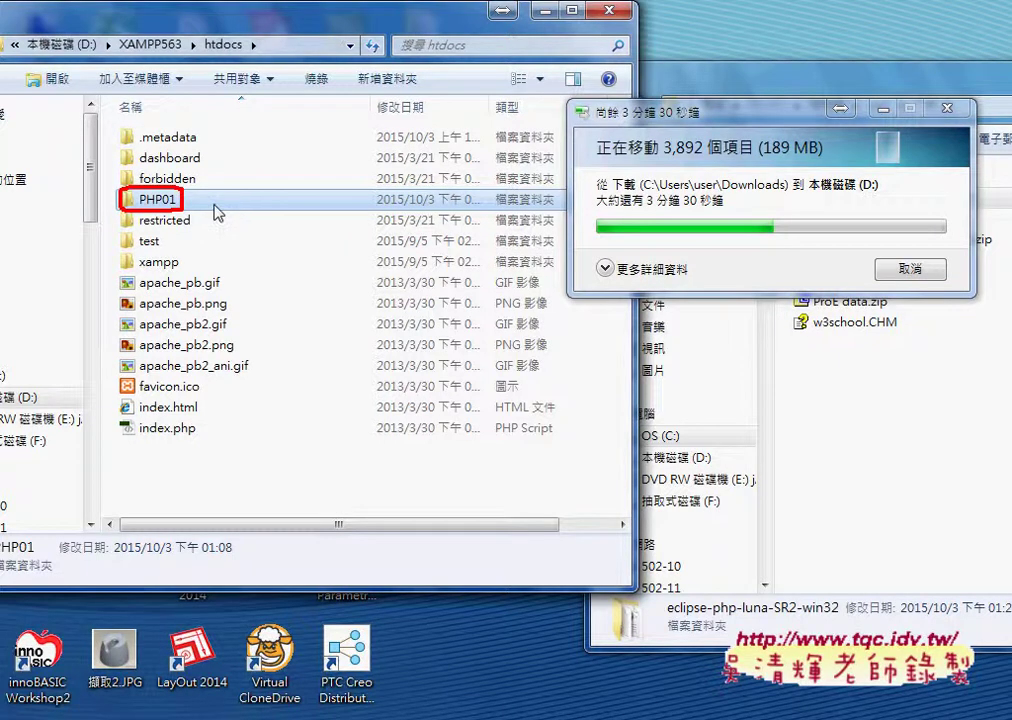
# Return to the XAMPP563 folder and select its php subfolder
pyautogui.moveTo(227, 57); pyautogui.dragTo(283, 57)
pyautogui.click(224, 45)
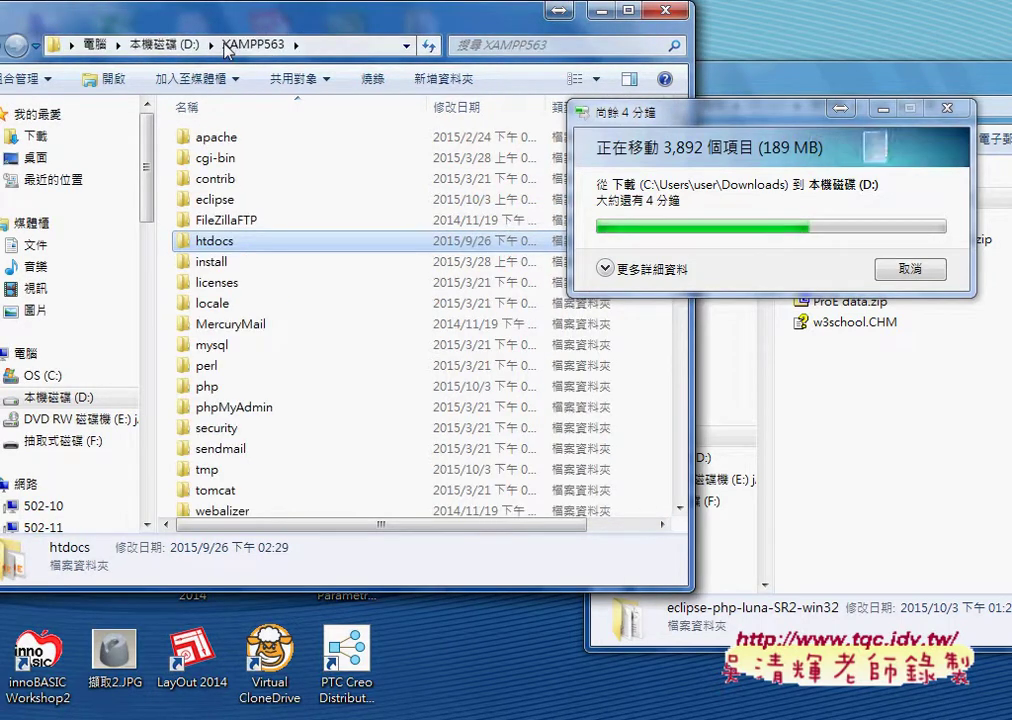
pyautogui.click(205, 388)
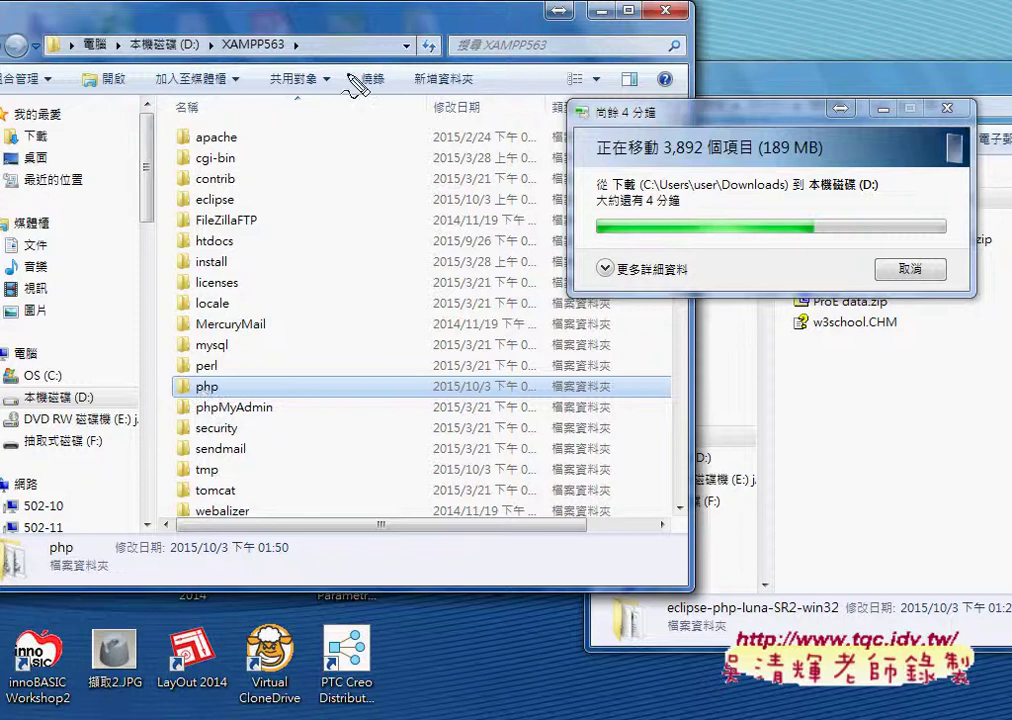
pyautogui.moveTo(226, 59)
pyautogui.mouseDown()
pyautogui.moveTo(290, 38)
pyautogui.moveTo(235, 58)
pyautogui.mouseUp()
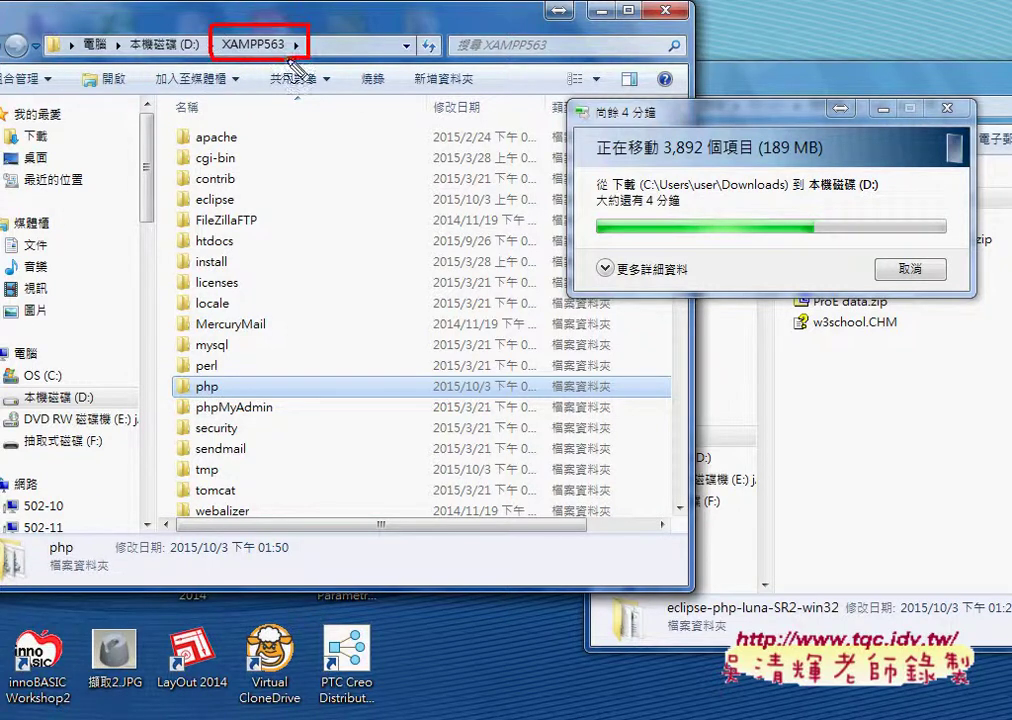
pyautogui.moveTo(230, 398)
pyautogui.mouseDown()
pyautogui.moveTo(178, 400)
pyautogui.moveTo(237, 398)
pyautogui.mouseUp()
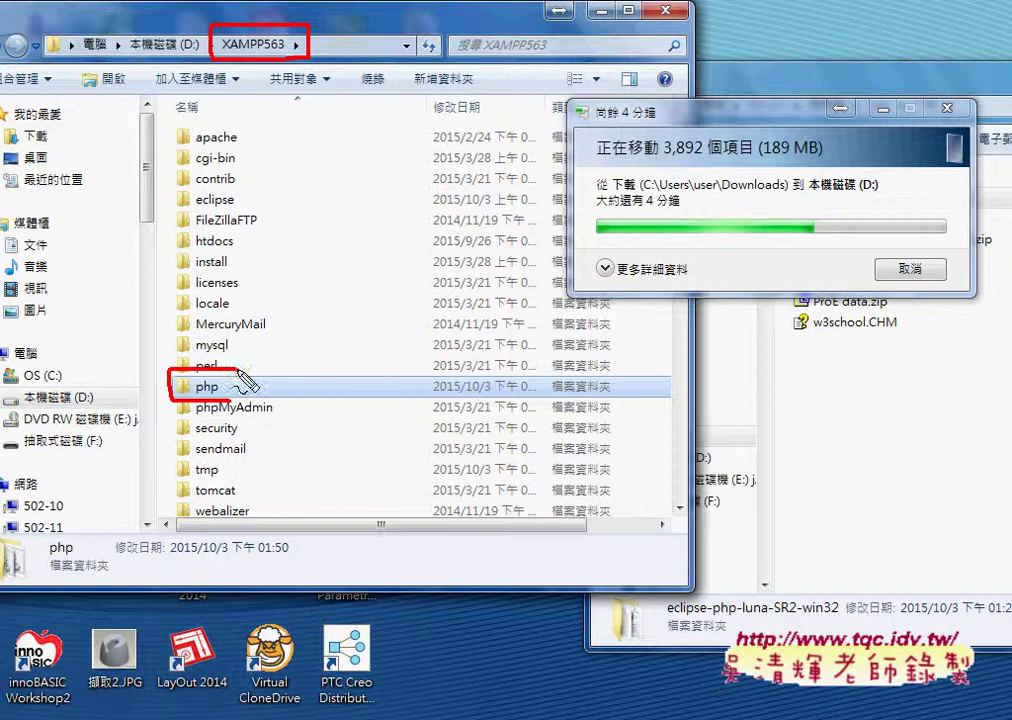
pyautogui.moveTo(260, 70)
pyautogui.mouseDown()
pyautogui.moveTo(212, 368)
pyautogui.moveTo(228, 343)
pyautogui.mouseUp()
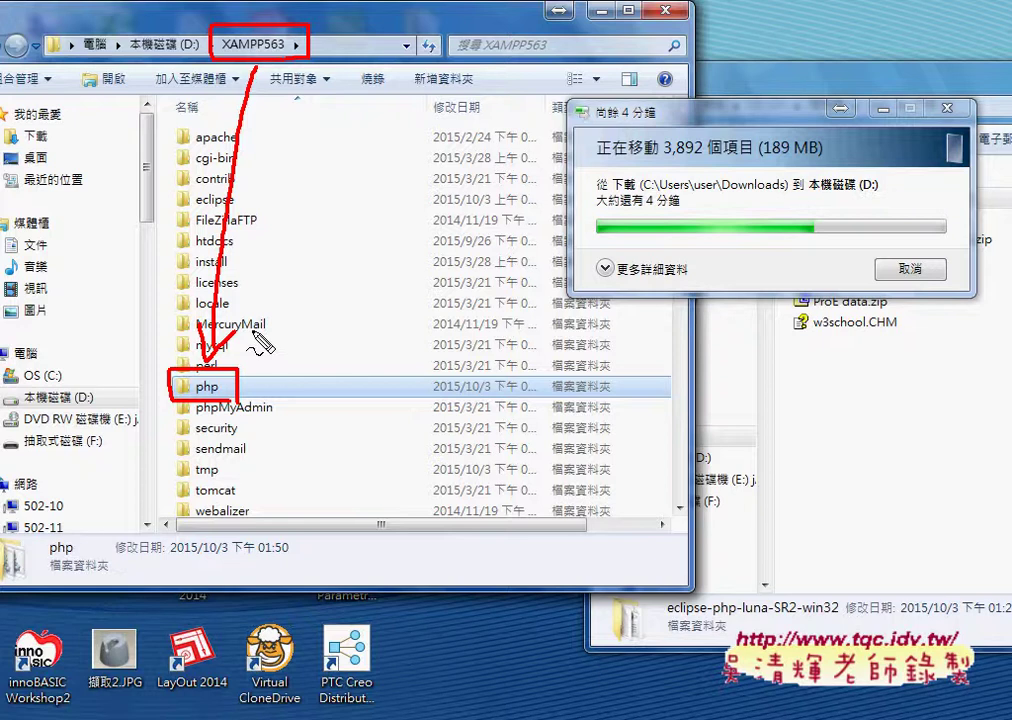
pyautogui.press('Escape')
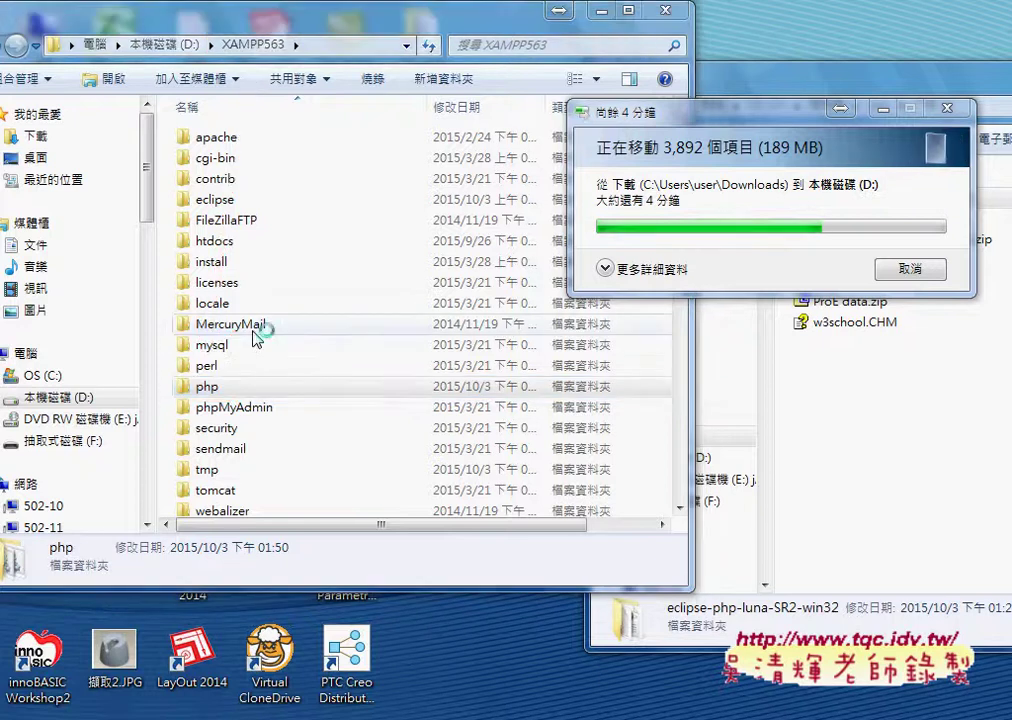
# Open the php folder, find the "php .ini" configuration file in it and open it in Notepad
pyautogui.doubleClick(251, 388)
pyautogui.scroll(-5, 268, 393)
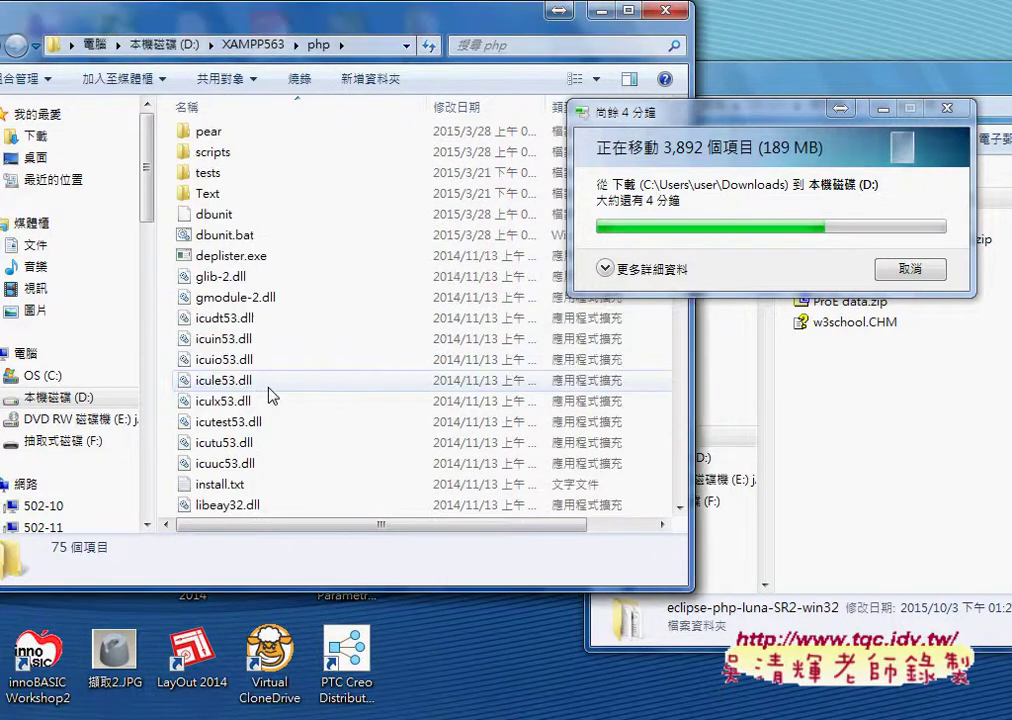
pyautogui.scroll(-3, 268, 393)
pyautogui.scroll(-2, 268, 393)
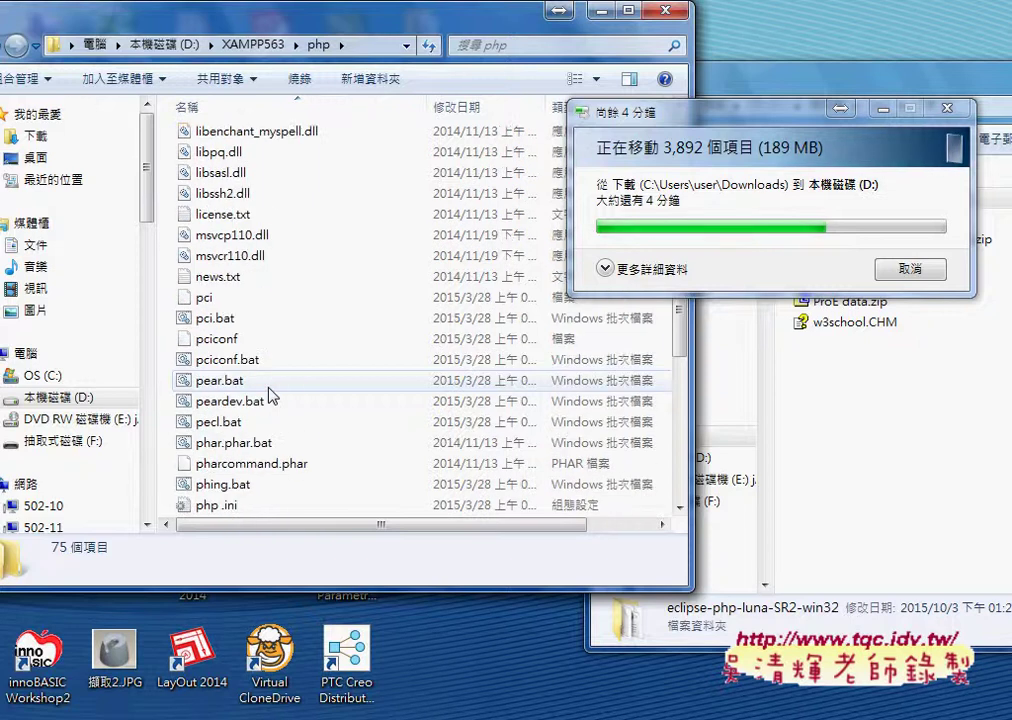
pyautogui.scroll(-2, 268, 388)
pyautogui.click(347, 386)
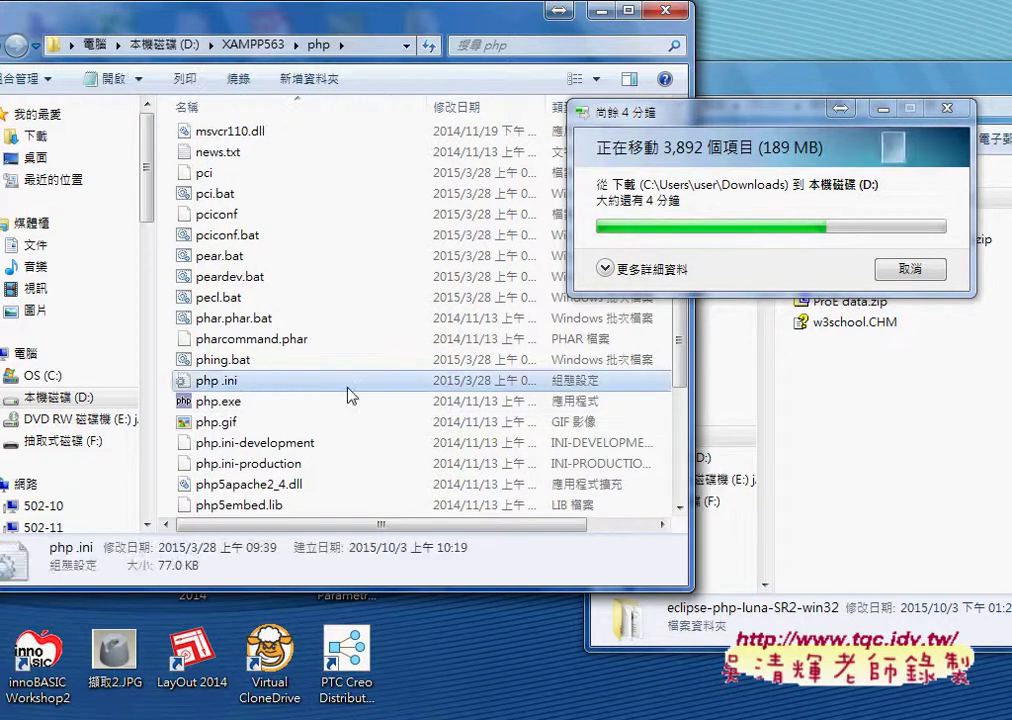
pyautogui.doubleClick(240, 385)
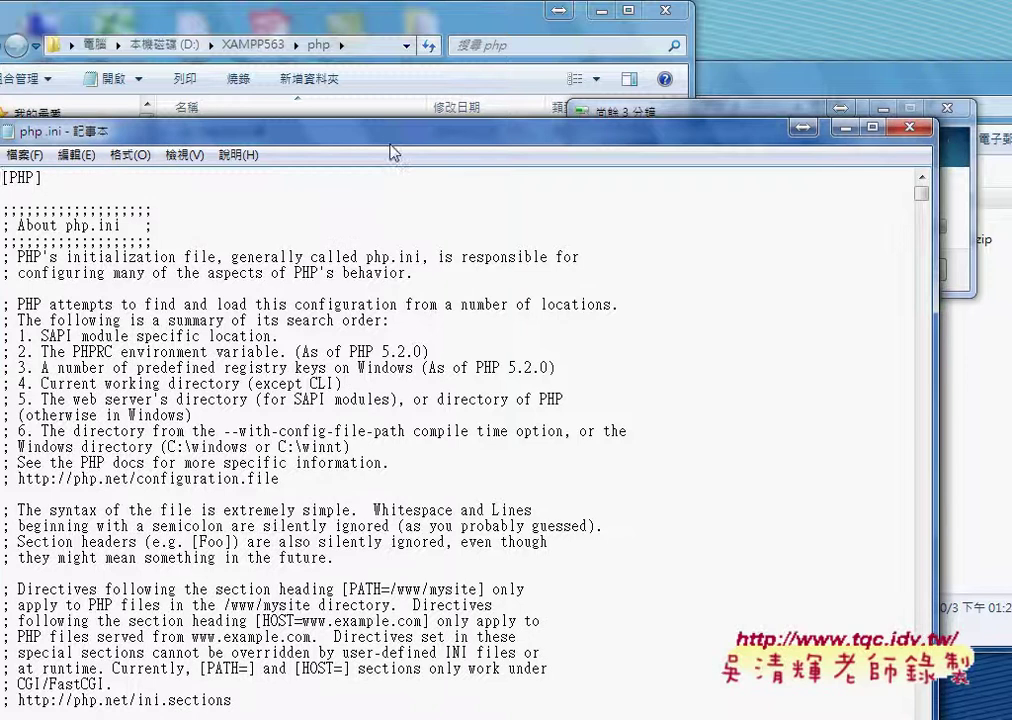
# Reposition the php .ini window and examine the commented-out lines of the [XDebug] section at the file's end
pyautogui.moveTo(412, 137); pyautogui.dragTo(430, 29)
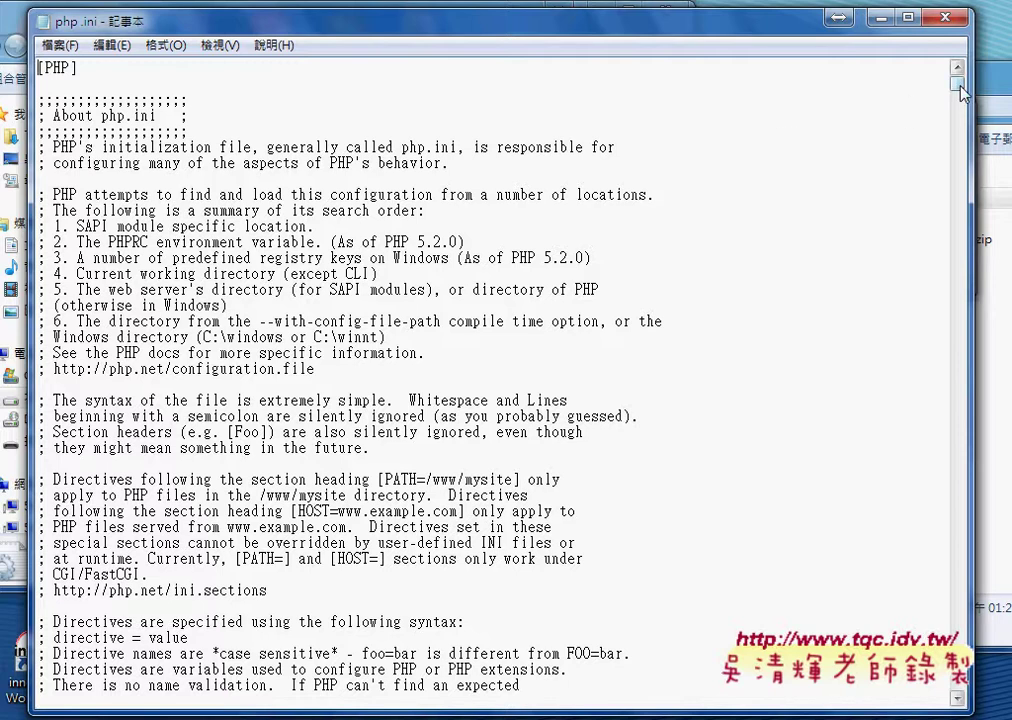
pyautogui.moveTo(957, 84); pyautogui.dragTo(957, 650)
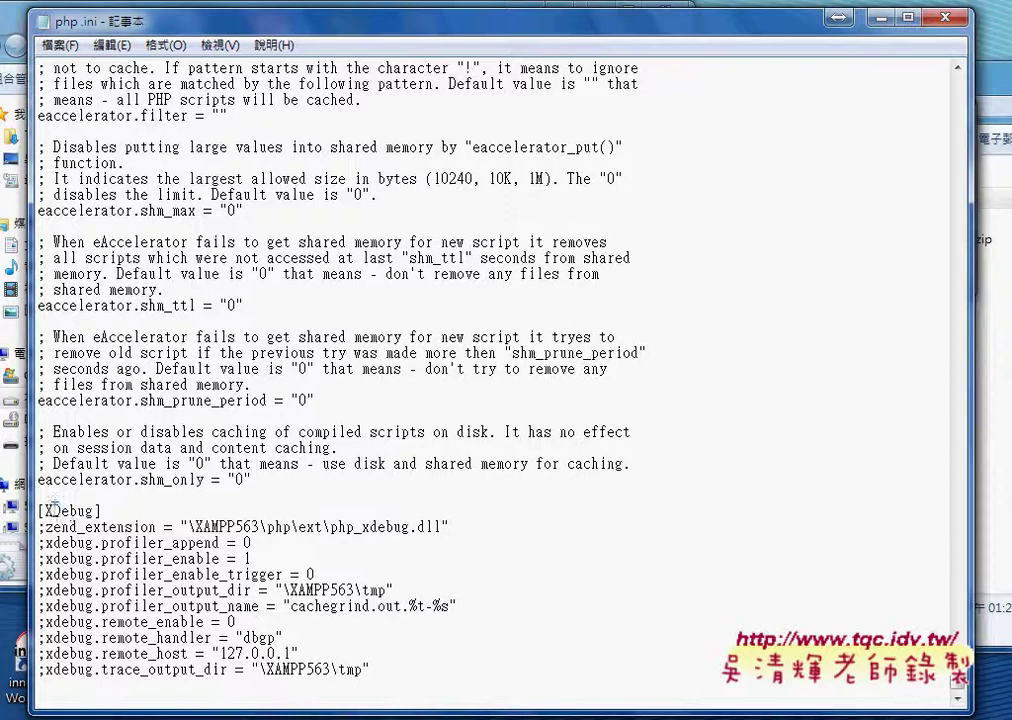
pyautogui.moveTo(51, 510); pyautogui.dragTo(94, 510)
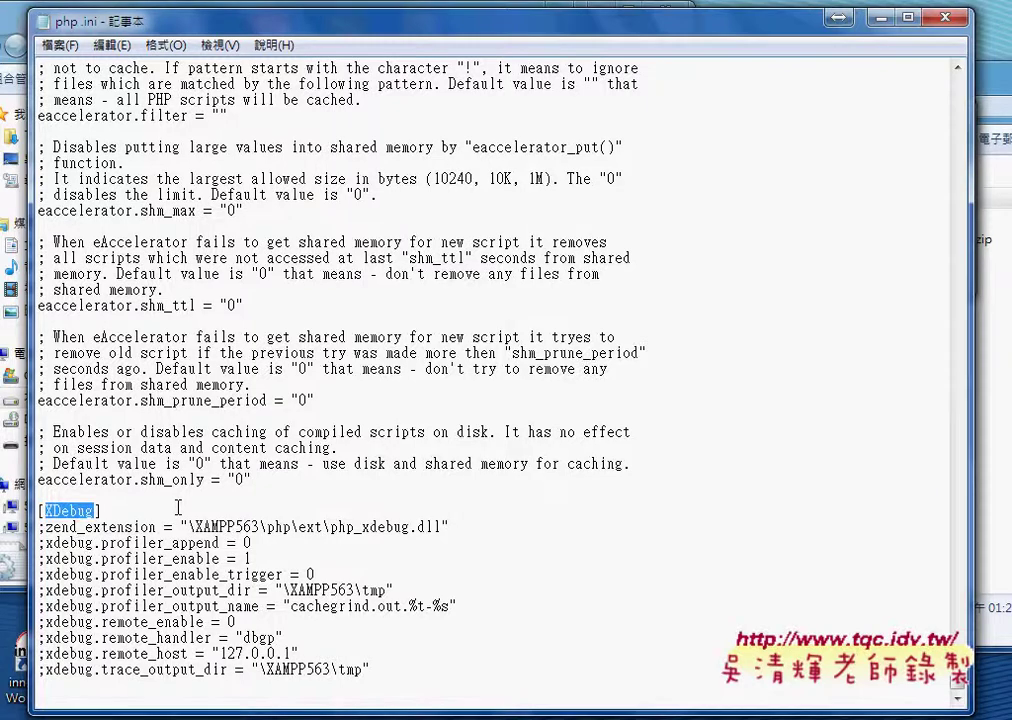
pyautogui.click(41, 543)
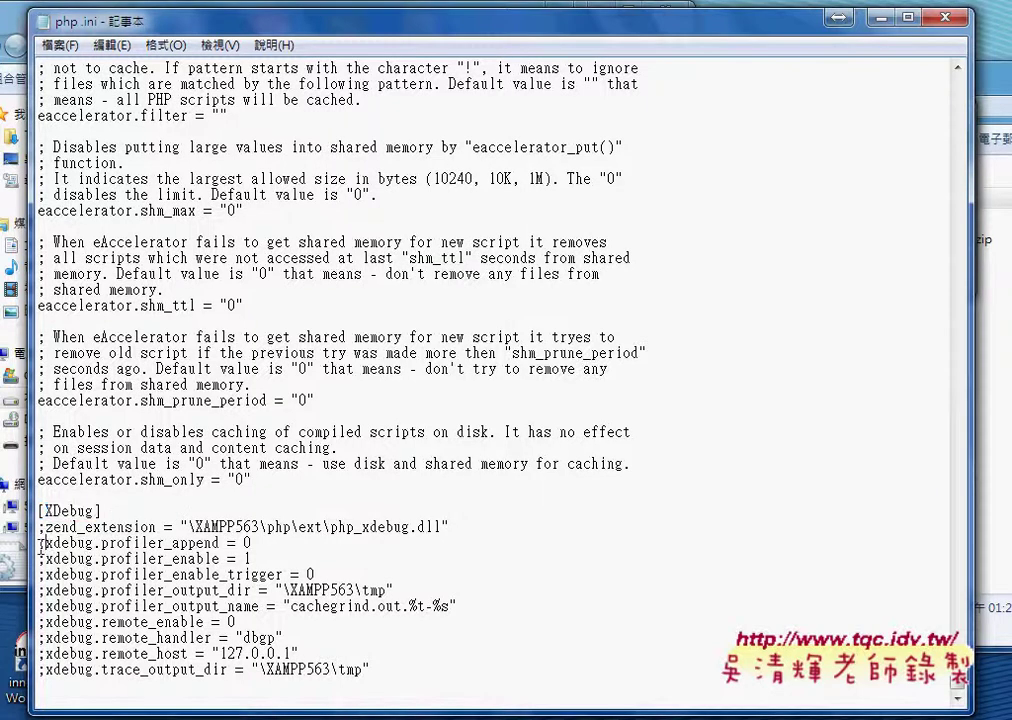
pyautogui.moveTo(38, 558); pyautogui.dragTo(46, 558)
# Switch to the Google Drive folder in Chrome and open the document "PHP.ini 修改開啟XDebugg 模式" in Google Docs
pyautogui.click(294, 639)
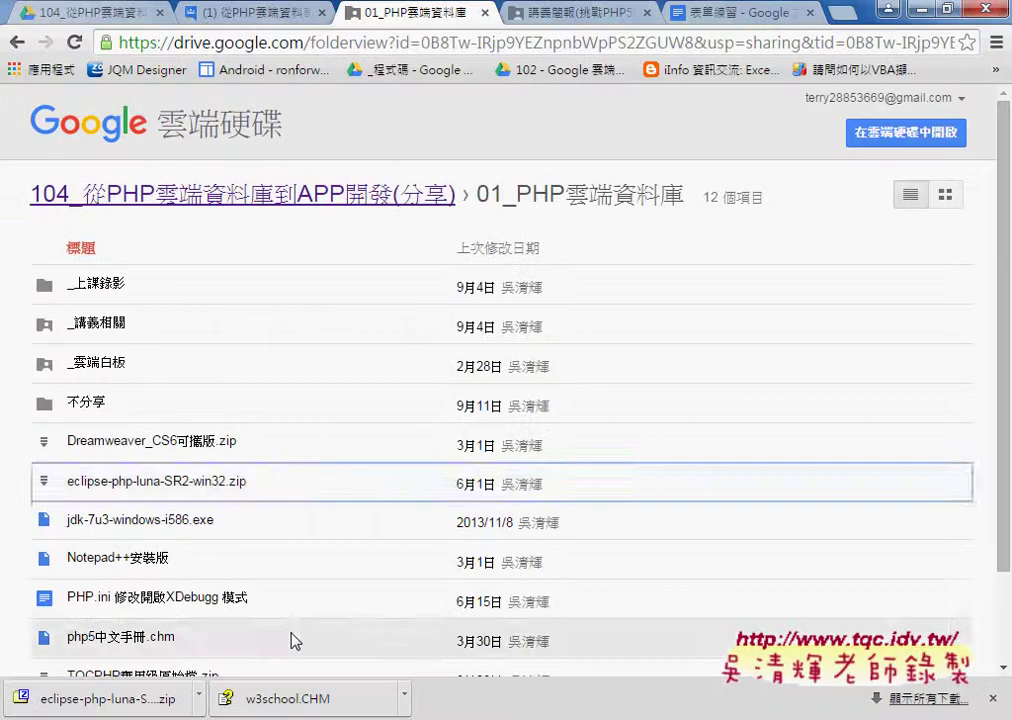
pyautogui.scroll(-2, 373, 481)
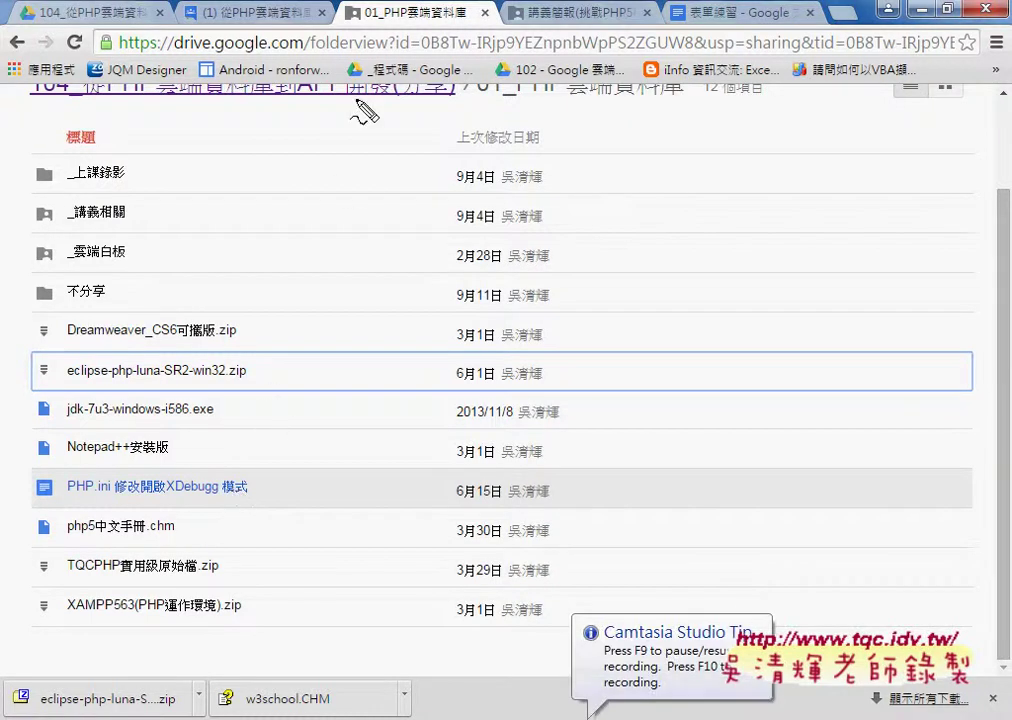
pyautogui.moveTo(250, 378)
pyautogui.mouseDown()
pyautogui.moveTo(56, 384)
pyautogui.moveTo(258, 388)
pyautogui.mouseUp()
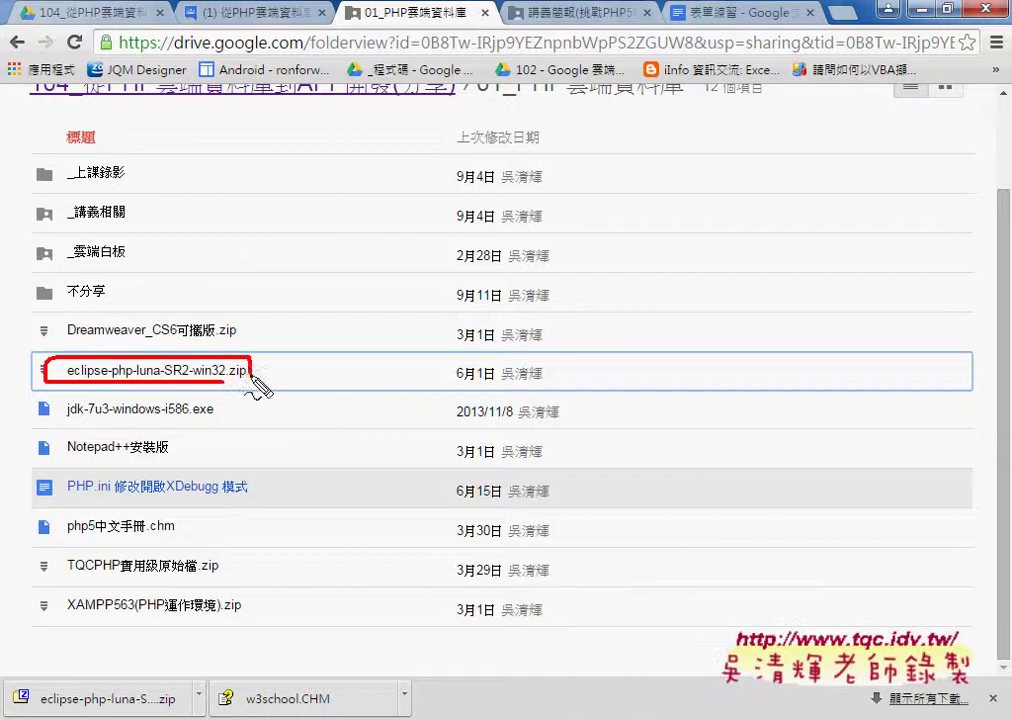
pyautogui.moveTo(66, 380); pyautogui.dragTo(47, 470)
pyautogui.moveTo(65, 470); pyautogui.dragTo(271, 511)
pyautogui.press('Escape')
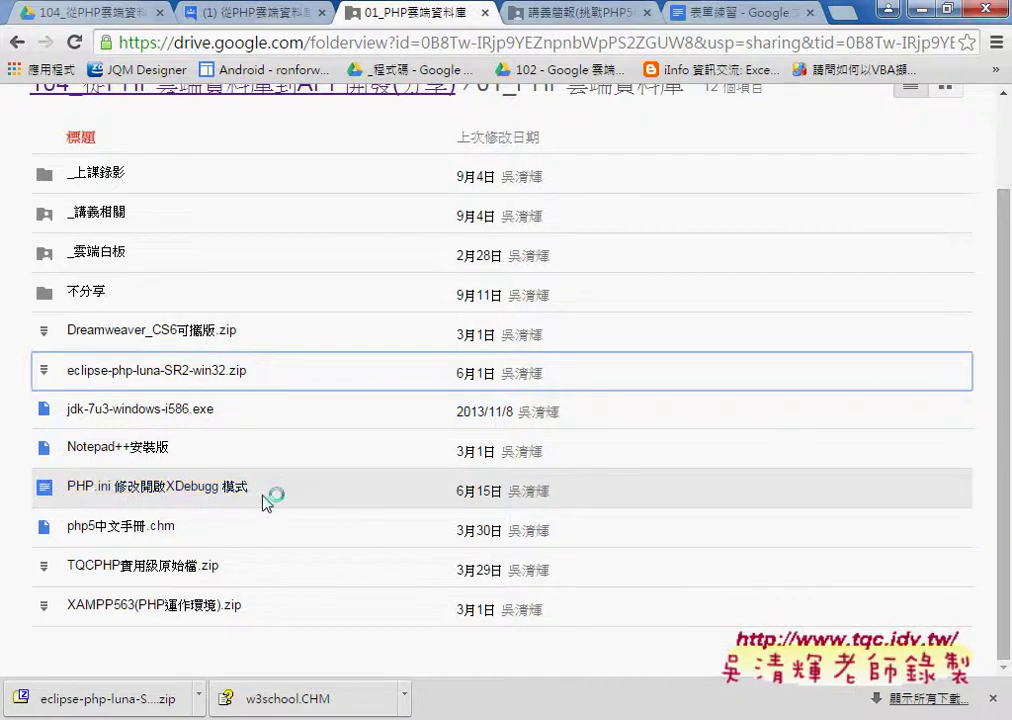
pyautogui.click(219, 497)
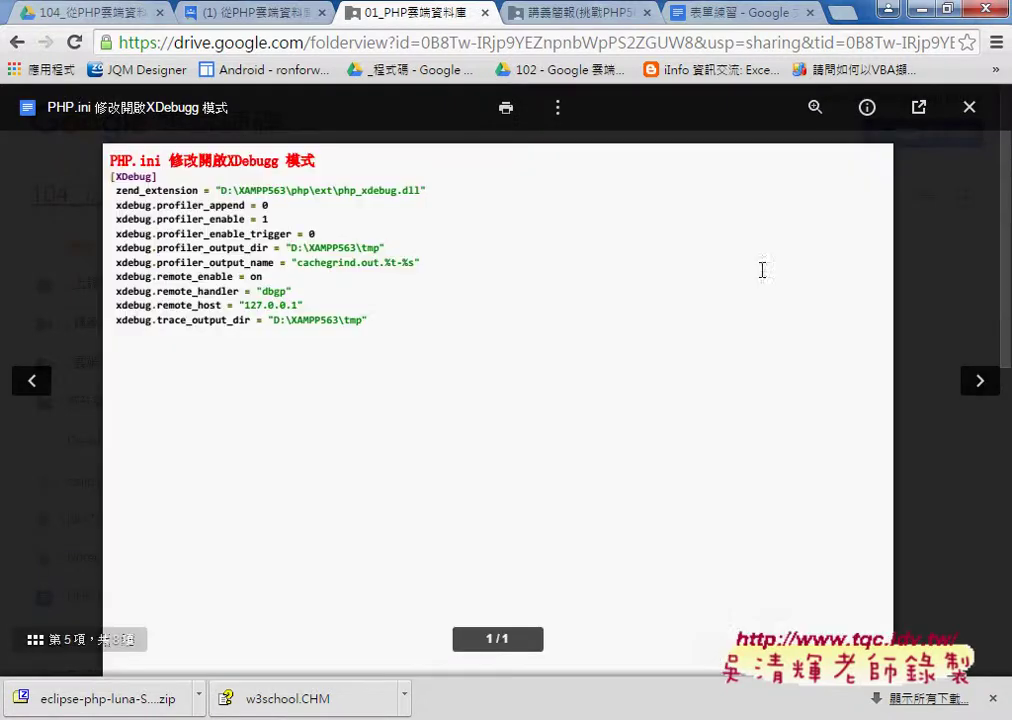
pyautogui.click(919, 108)
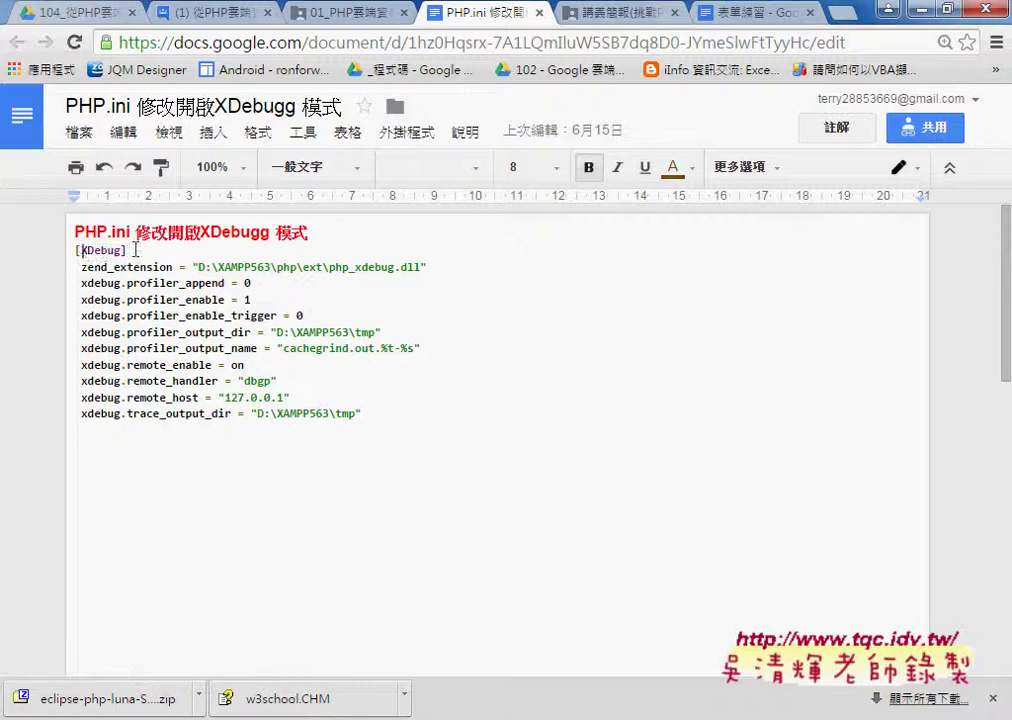
# Copy the settings under [XDebug], from the zend_extension line through the xdebug.trace_output_dir line
pyautogui.tripleClick(72, 251)
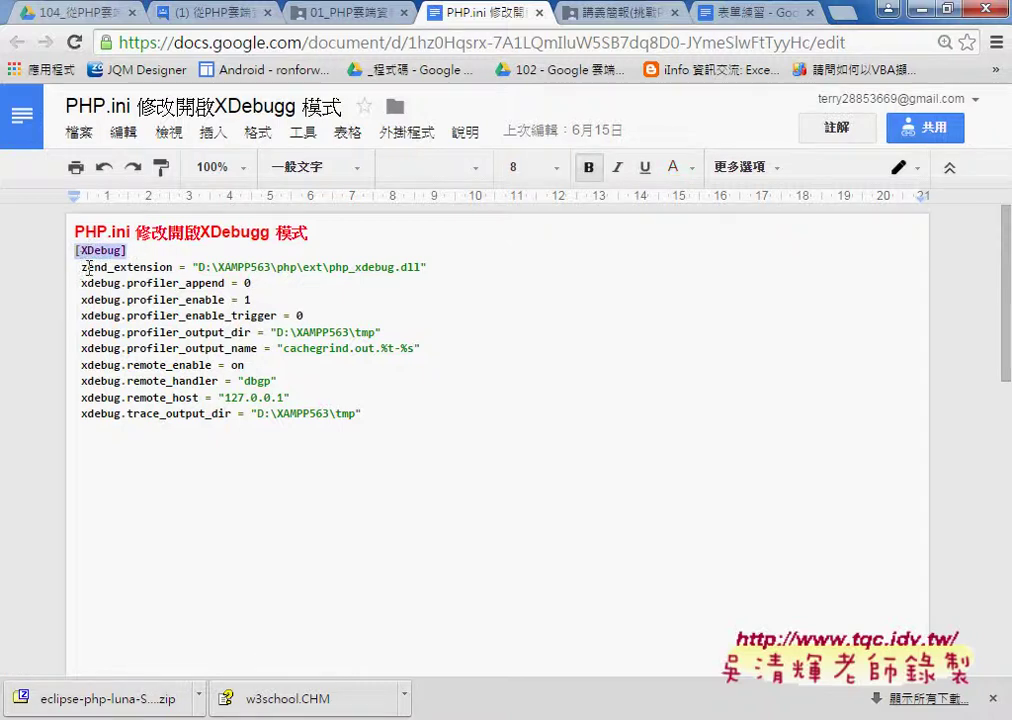
pyautogui.moveTo(80, 267); pyautogui.dragTo(378, 412)
pyautogui.hotkey('ctrl', 'c')
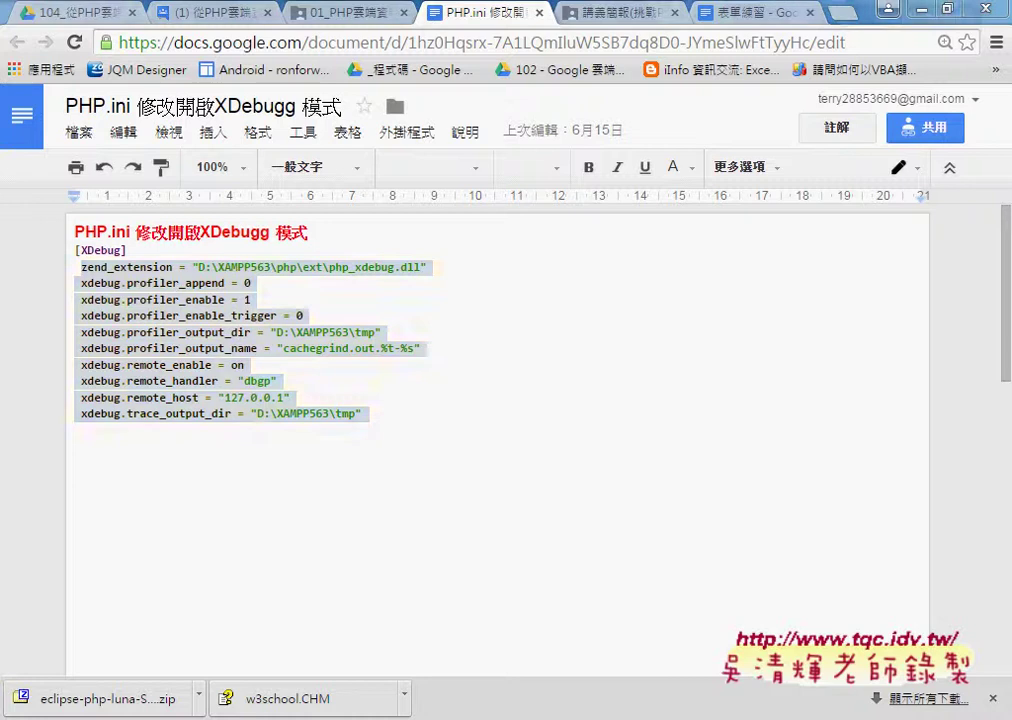
# Switch back to php .ini in Notepad and paste the copied XDebug settings on a new line under the [XDebug] heading
pyautogui.hotkey('alt', 'Tab')
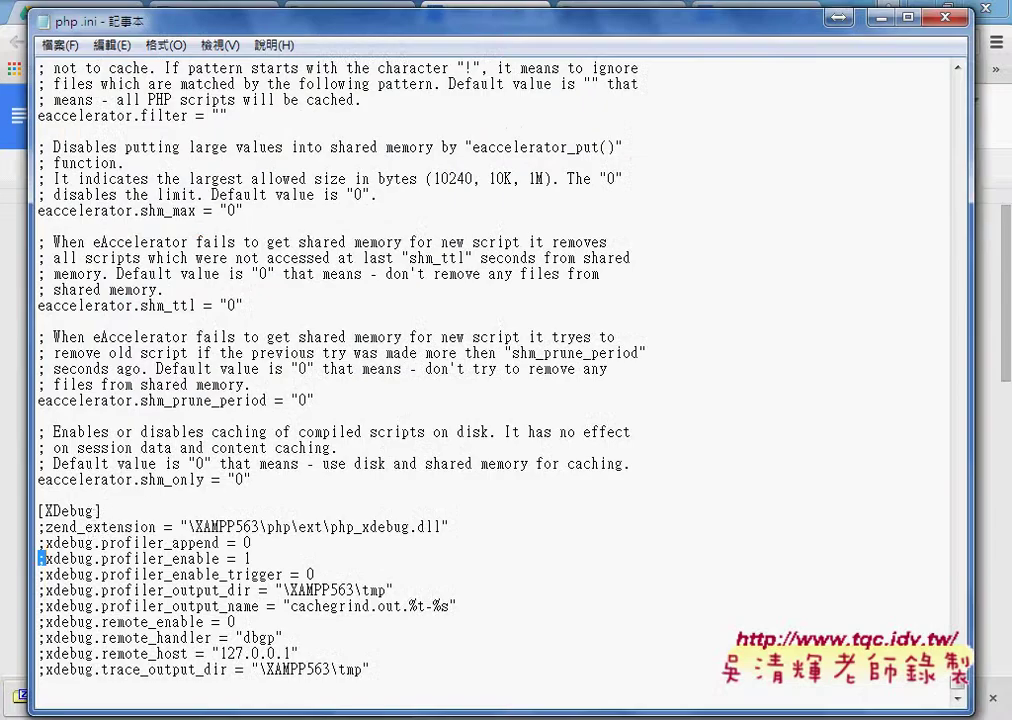
pyautogui.doubleClick(88, 511)
pyautogui.click(116, 509)
pyautogui.press('Return')
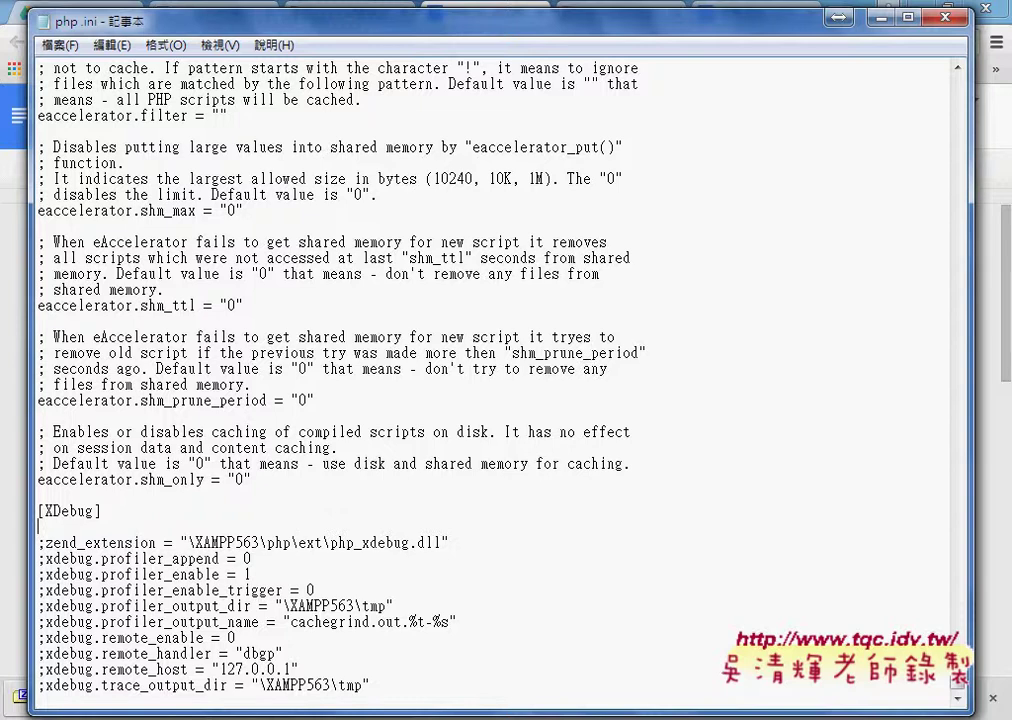
pyautogui.hotkey('ctrl', 'v')
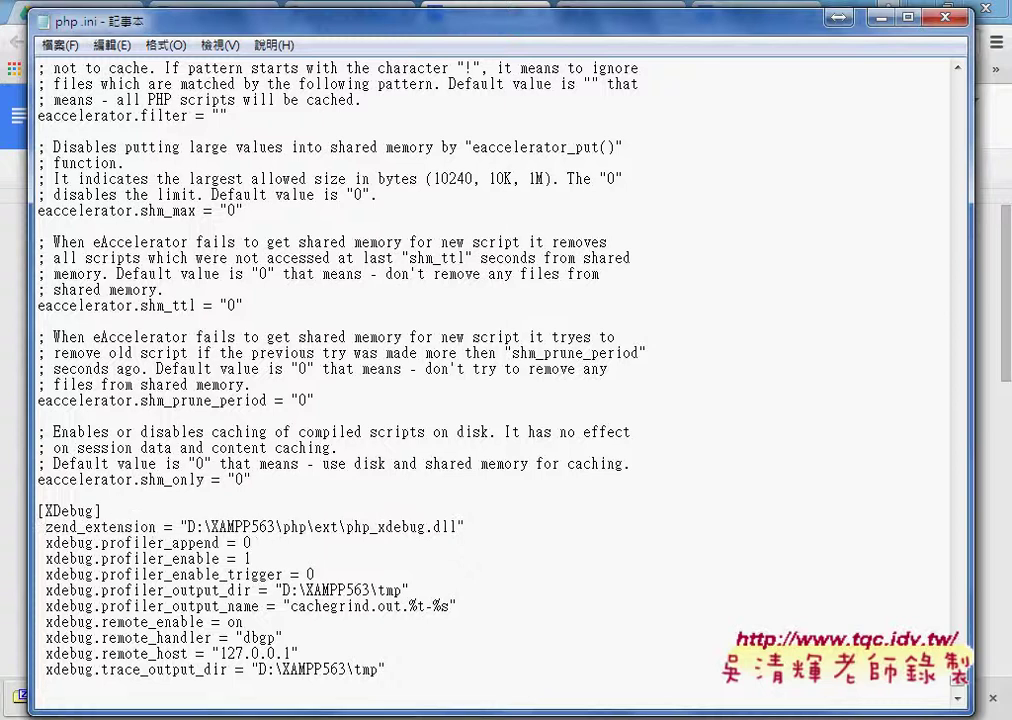
pyautogui.scroll(-4, 117, 508)
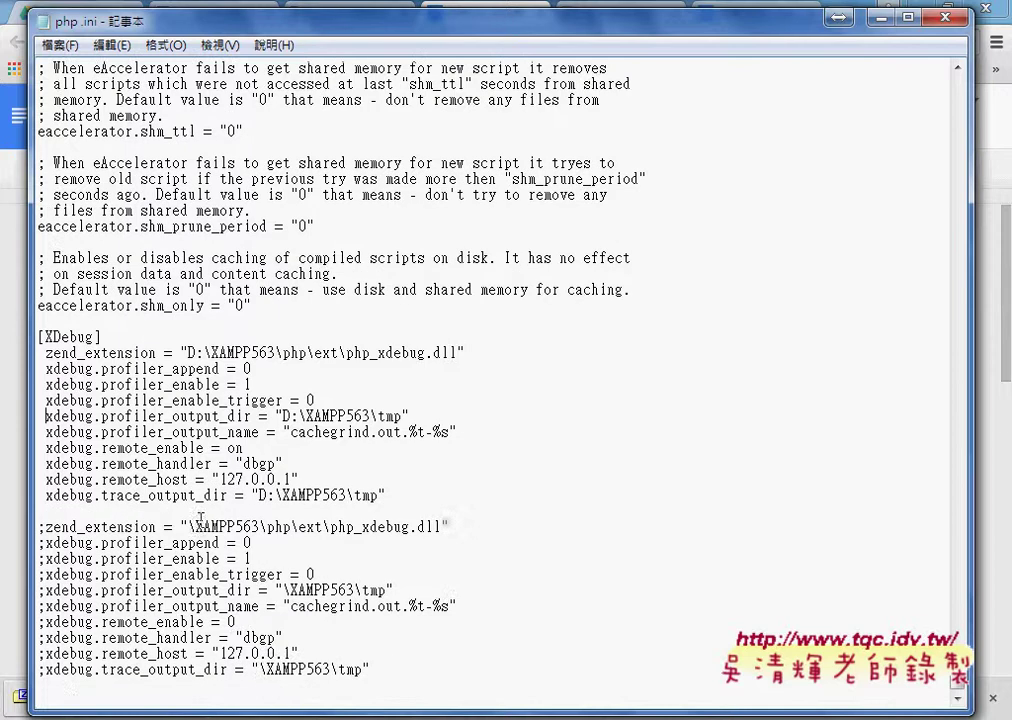
# Save the edited php .ini file and close it
pyautogui.click(72, 46)
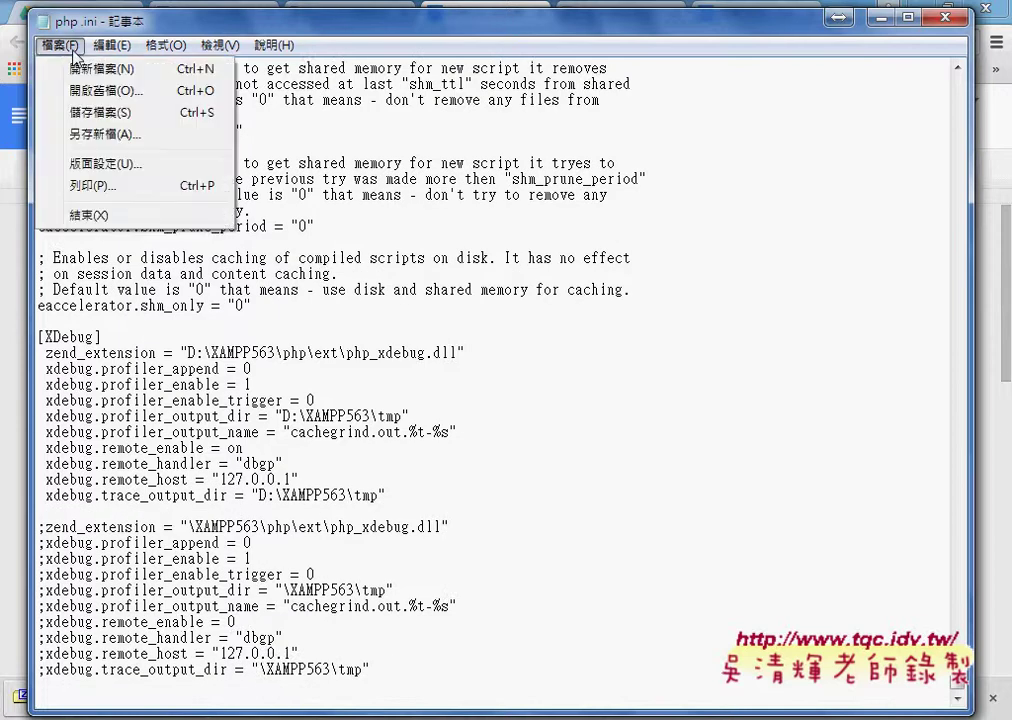
pyautogui.click(81, 114)
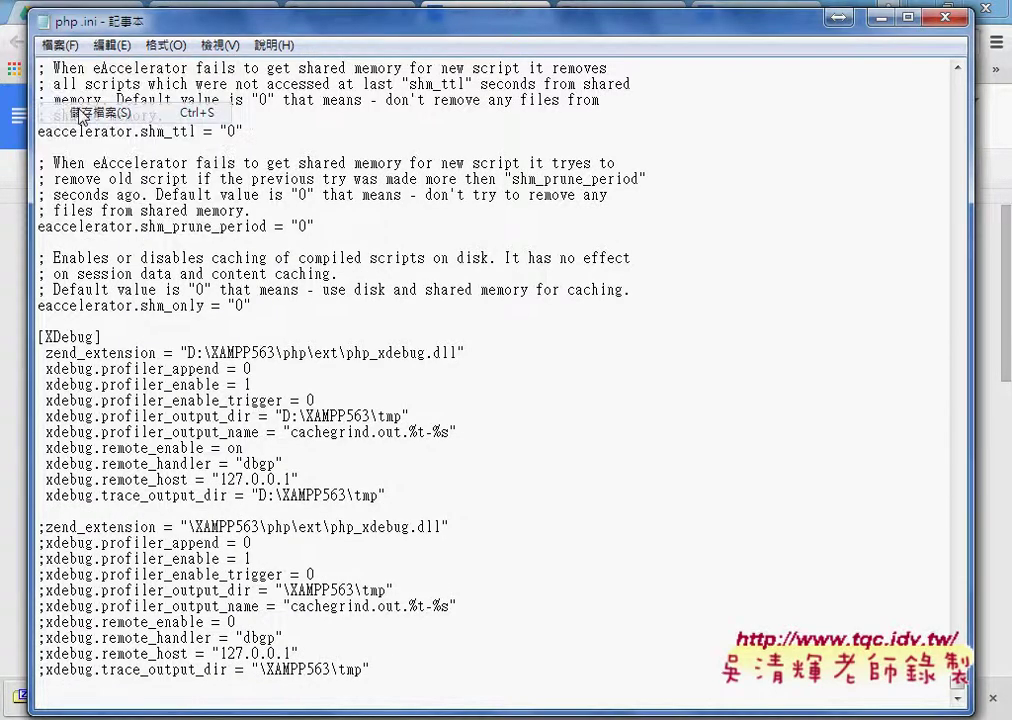
pyautogui.click(942, 20)
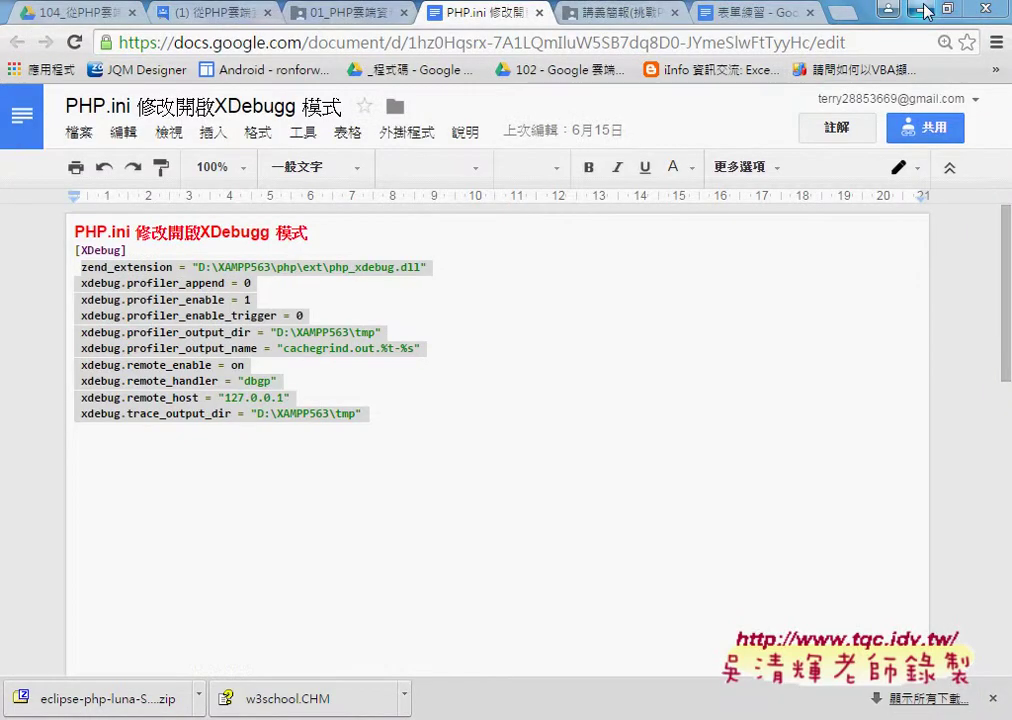
# Switch to the XAMPP Control Panel, stop and restart the Apache and MySQL modules, and close its window
pyautogui.click(922, 9)
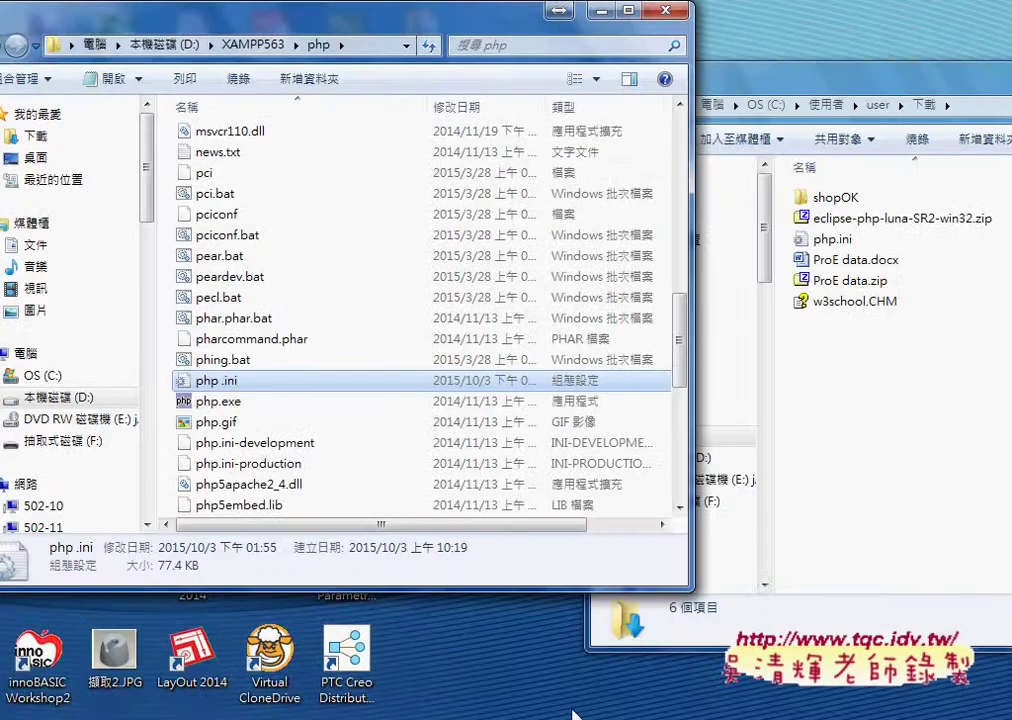
pyautogui.click(650, 714)
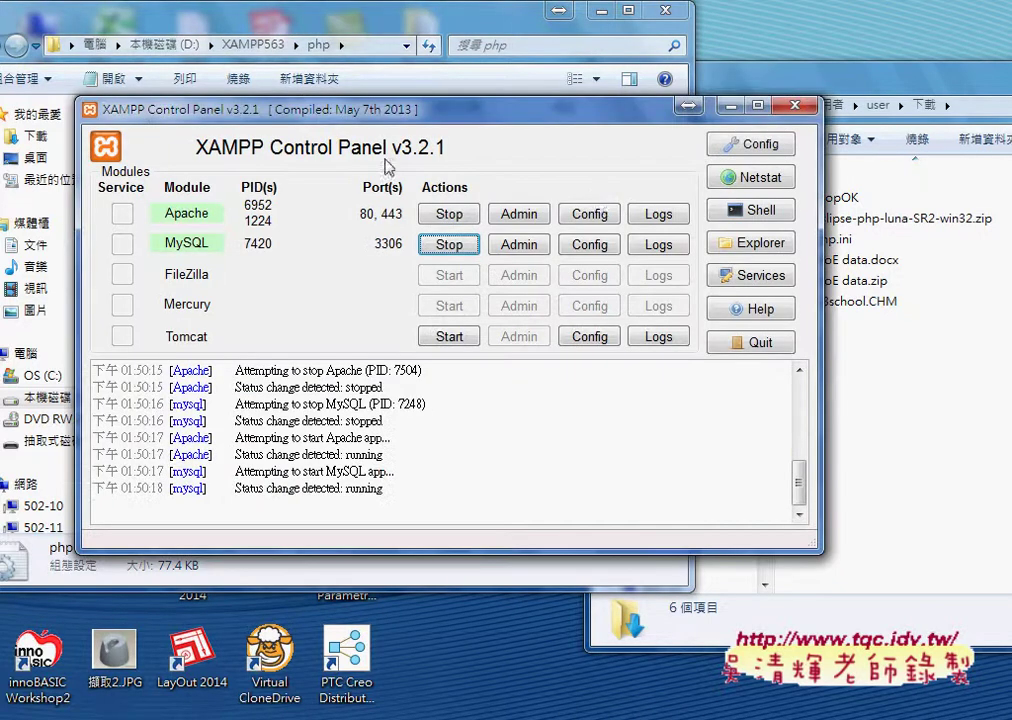
pyautogui.click(459, 218)
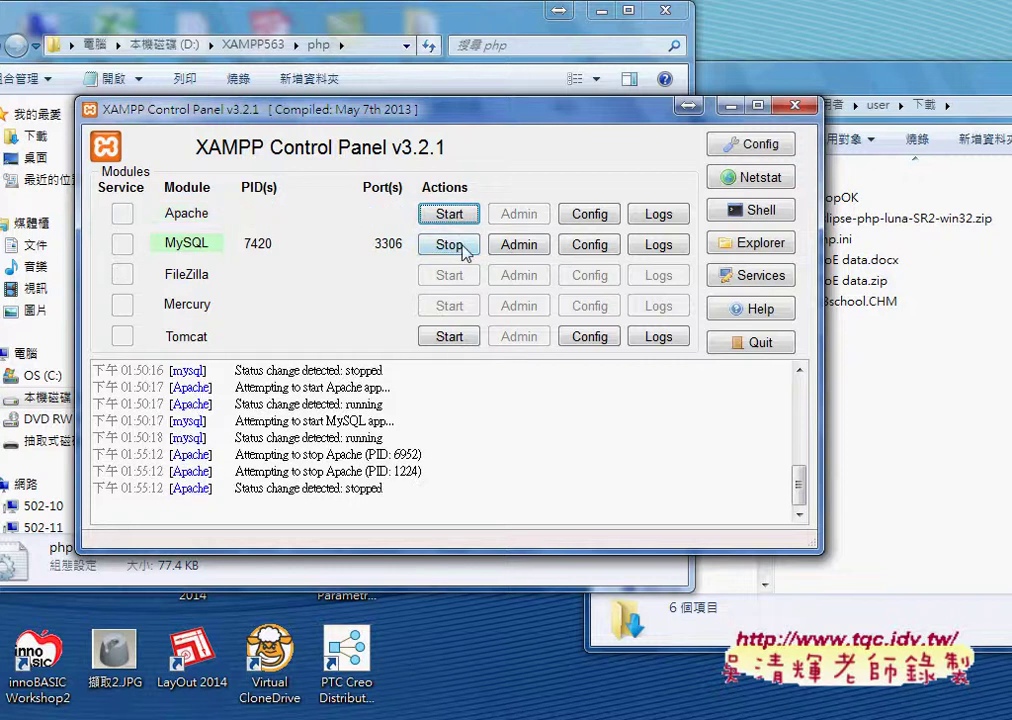
pyautogui.click(464, 250)
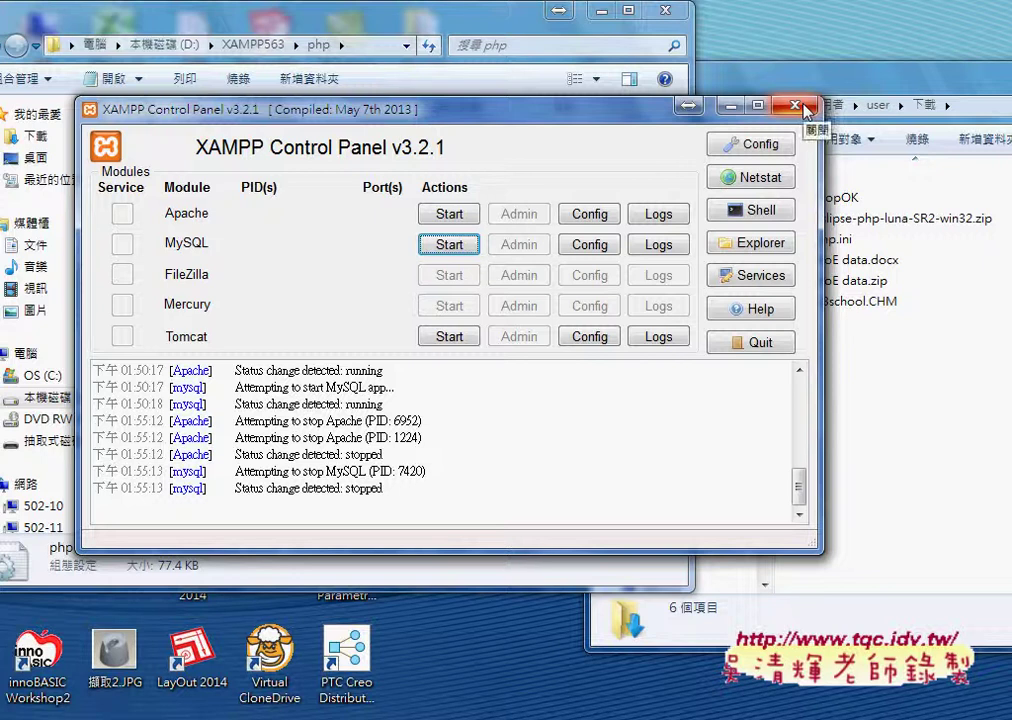
pyautogui.click(448, 214)
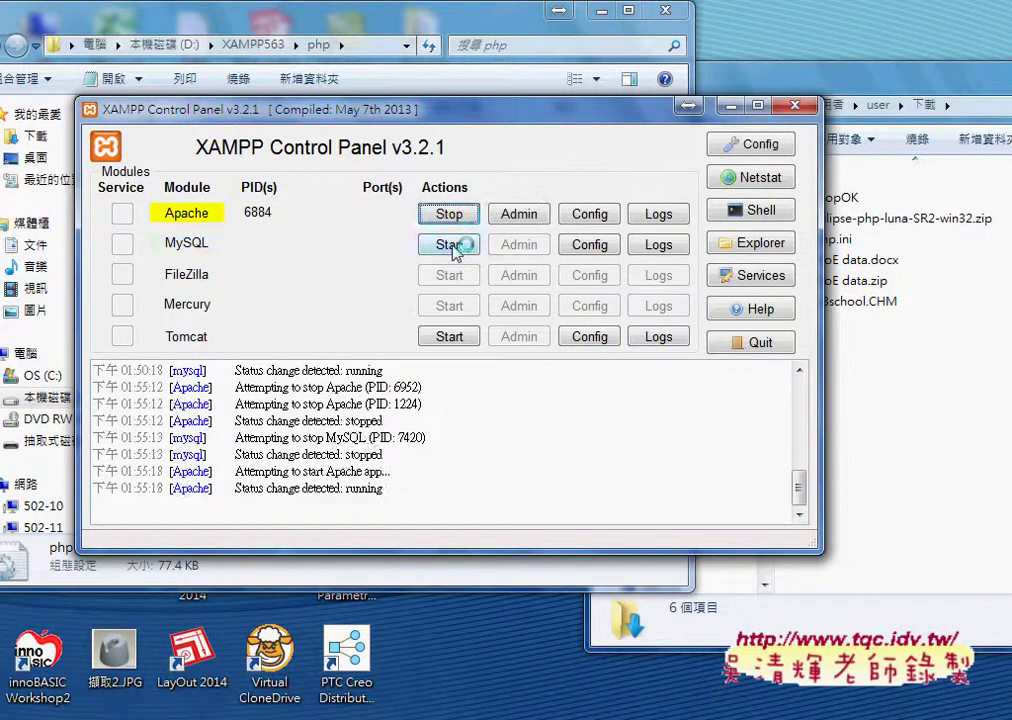
pyautogui.click(452, 245)
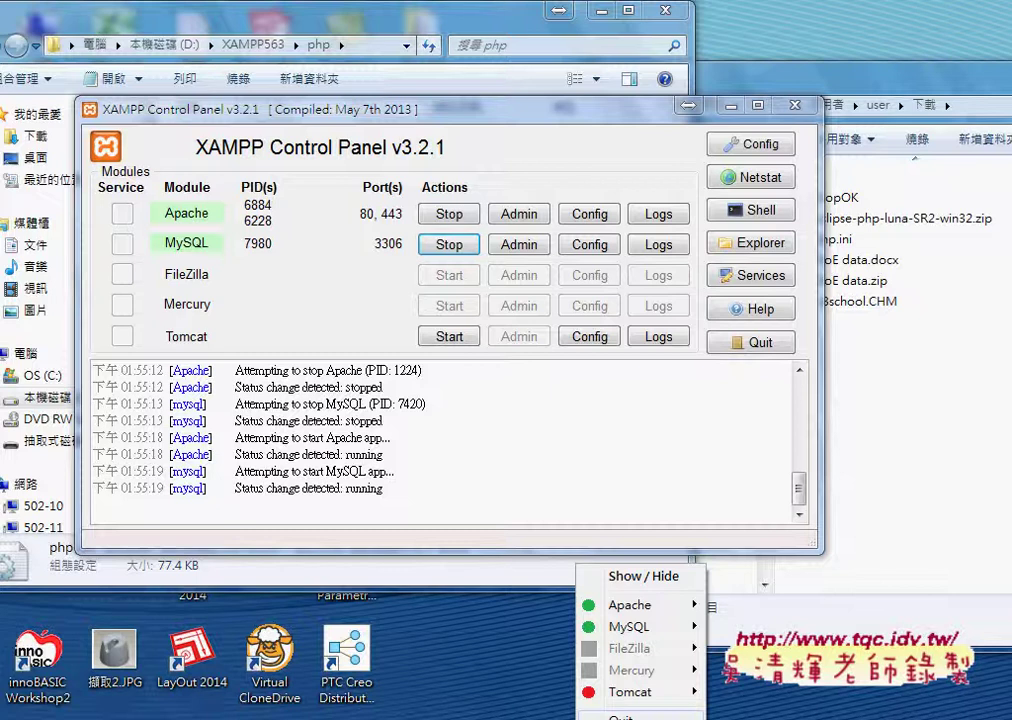
pyautogui.click(674, 438)
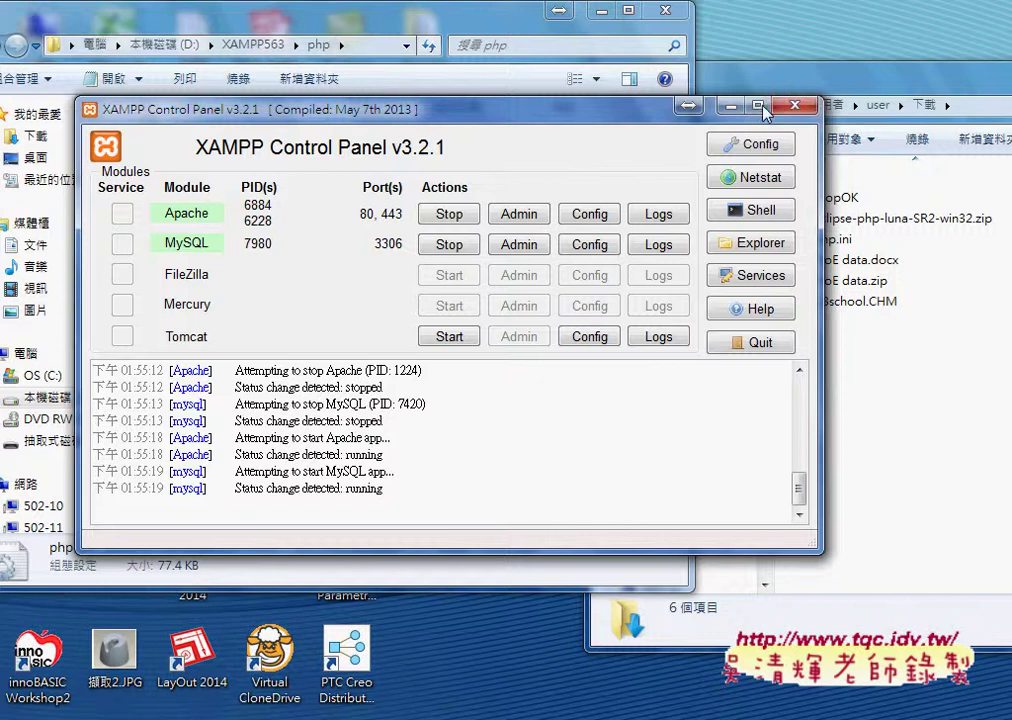
pyautogui.click(800, 110)
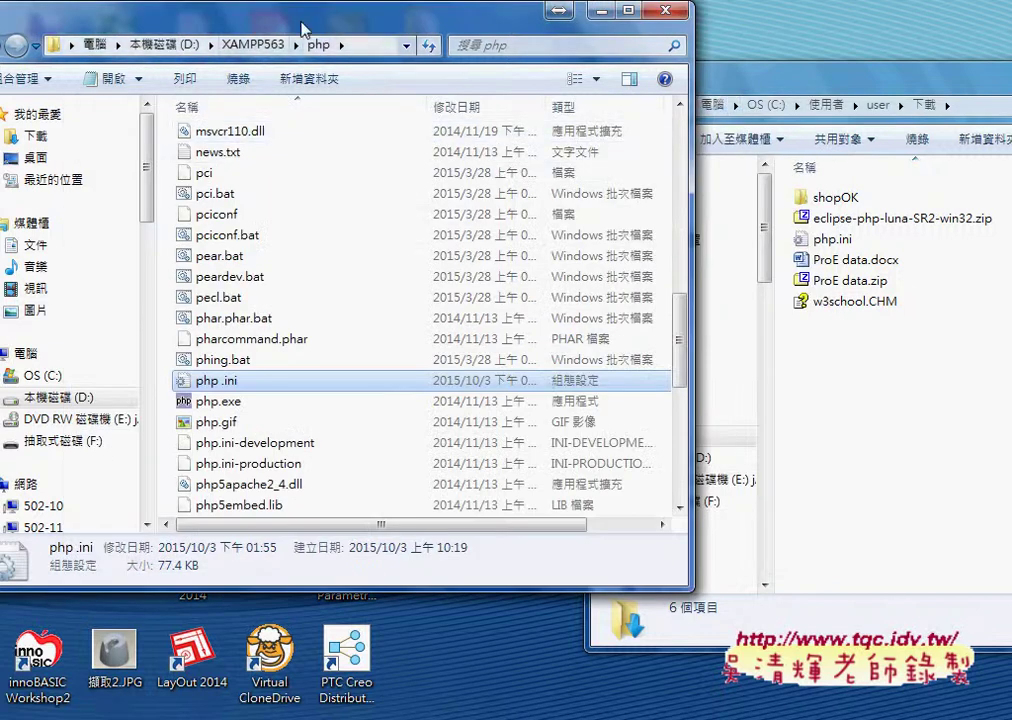
# Go to the eclipse-php-luna-SR2-win32 folder on drive D: and launch eclipse.exe
pyautogui.moveTo(235, 18); pyautogui.dragTo(299, 18)
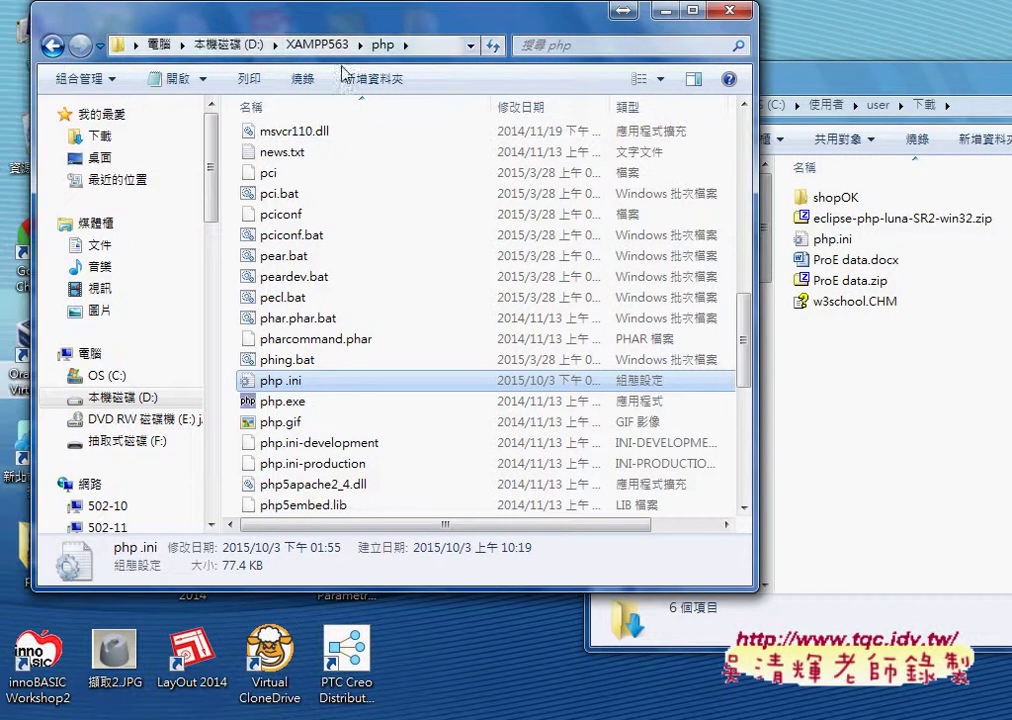
pyautogui.click(228, 44)
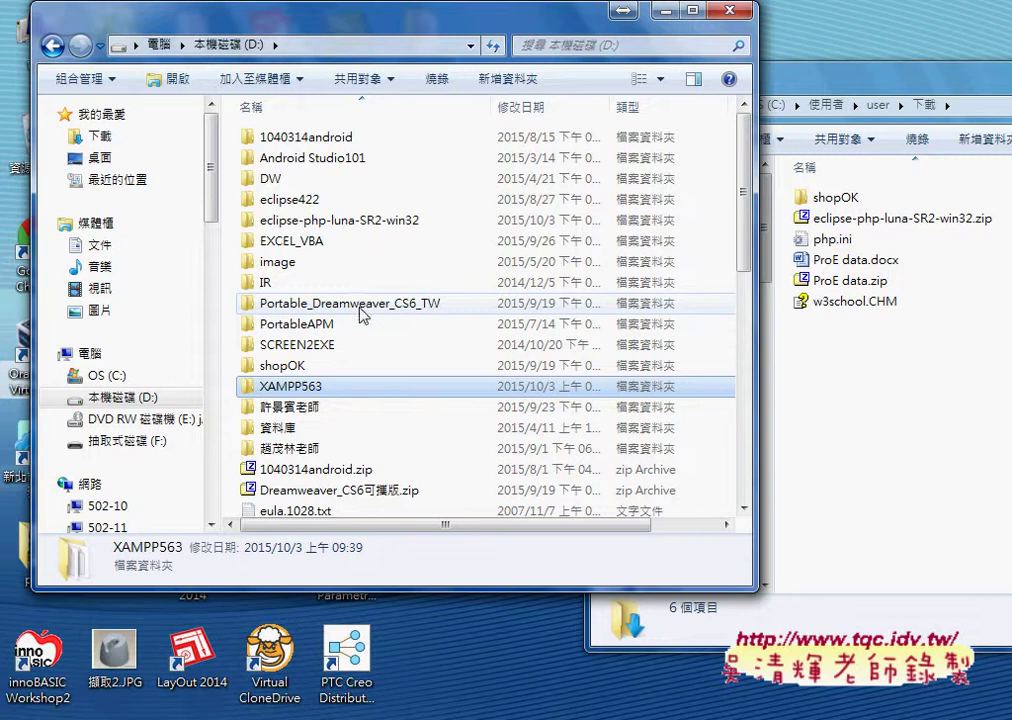
pyautogui.doubleClick(368, 220)
pyautogui.doubleClick(334, 308)
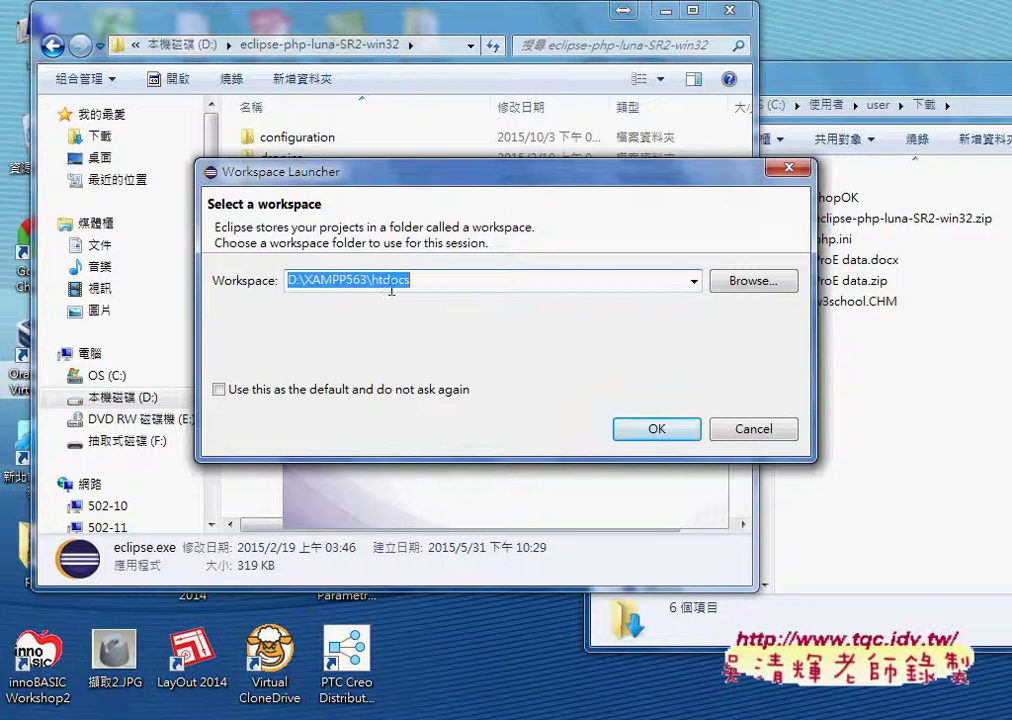
# Accept D:\XAMPP563\htdocs as the Eclipse workspace for this session
pyautogui.click(431, 279)
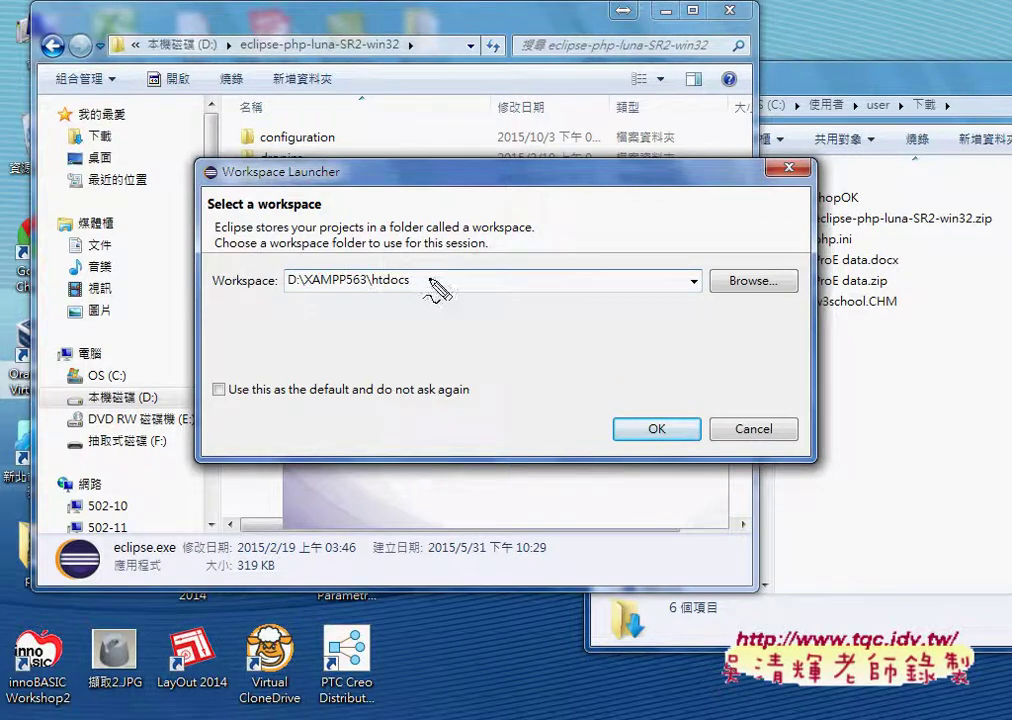
pyautogui.moveTo(213, 287); pyautogui.dragTo(410, 292)
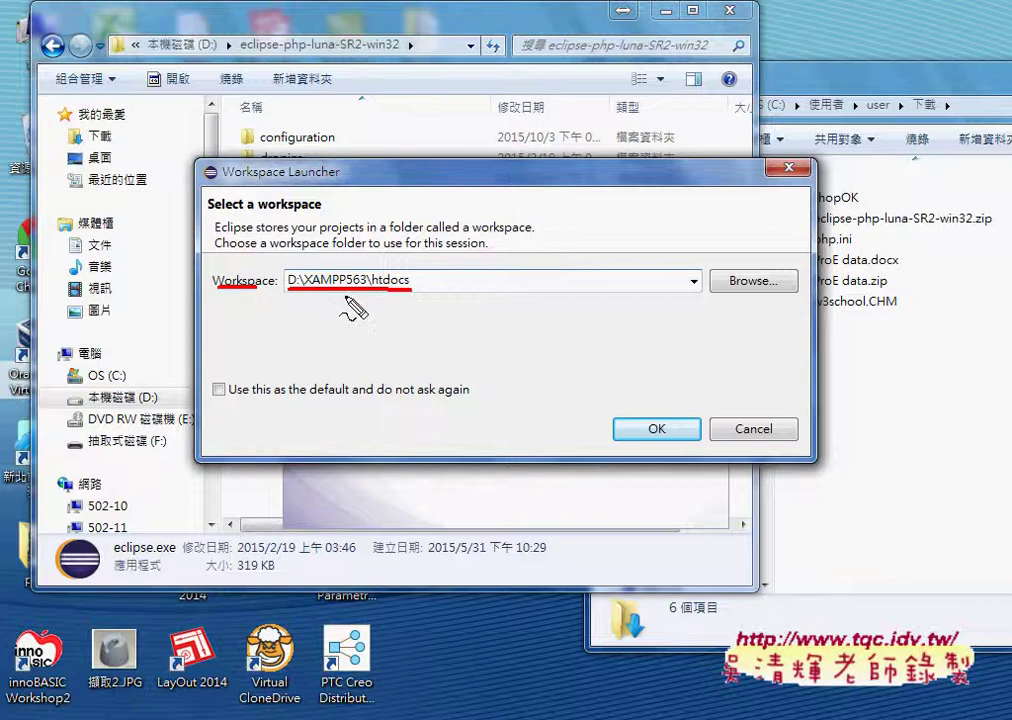
pyautogui.press('Escape')
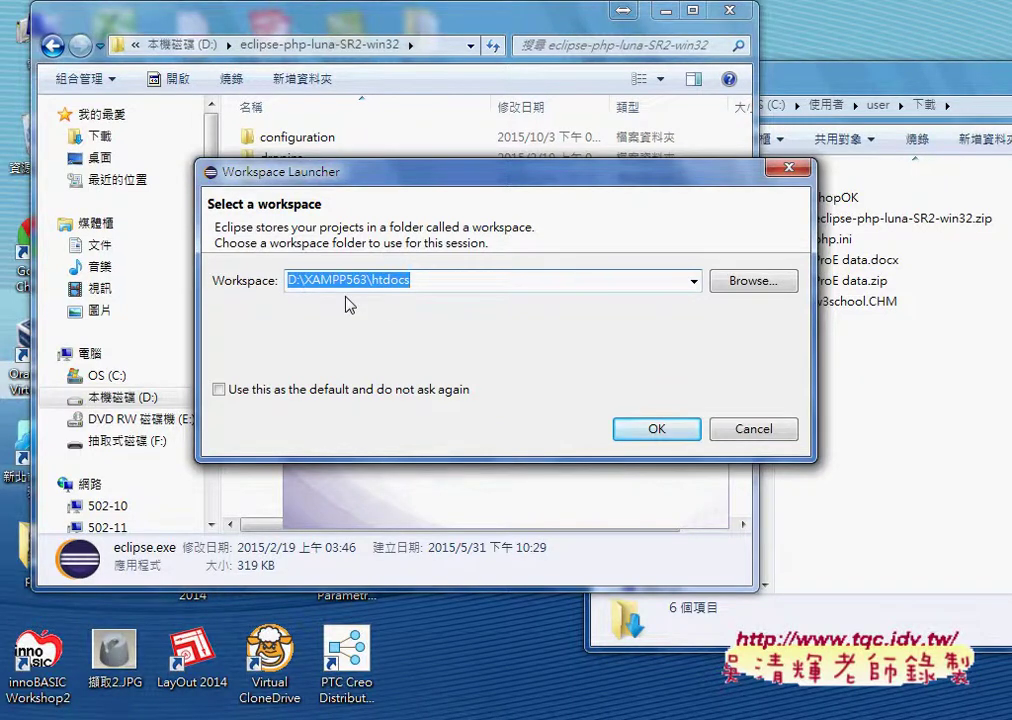
pyautogui.click(656, 429)
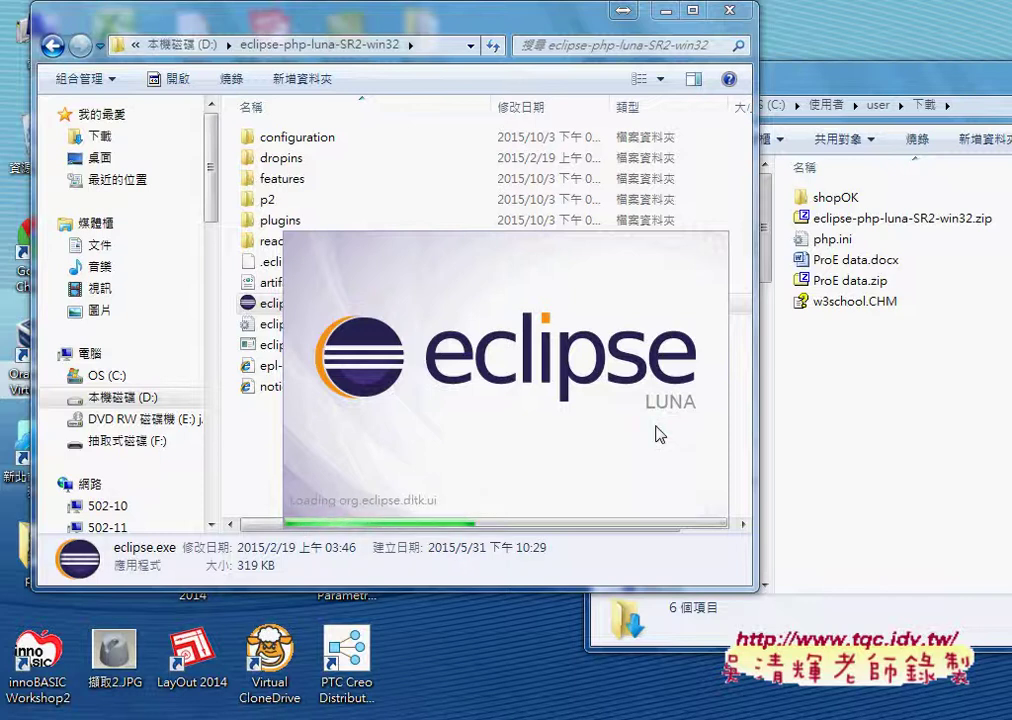
# Browse to D:\XAMPP563\htdocs in File Explorer and open the PHP01 folder while Eclipse loads
pyautogui.click(172, 46)
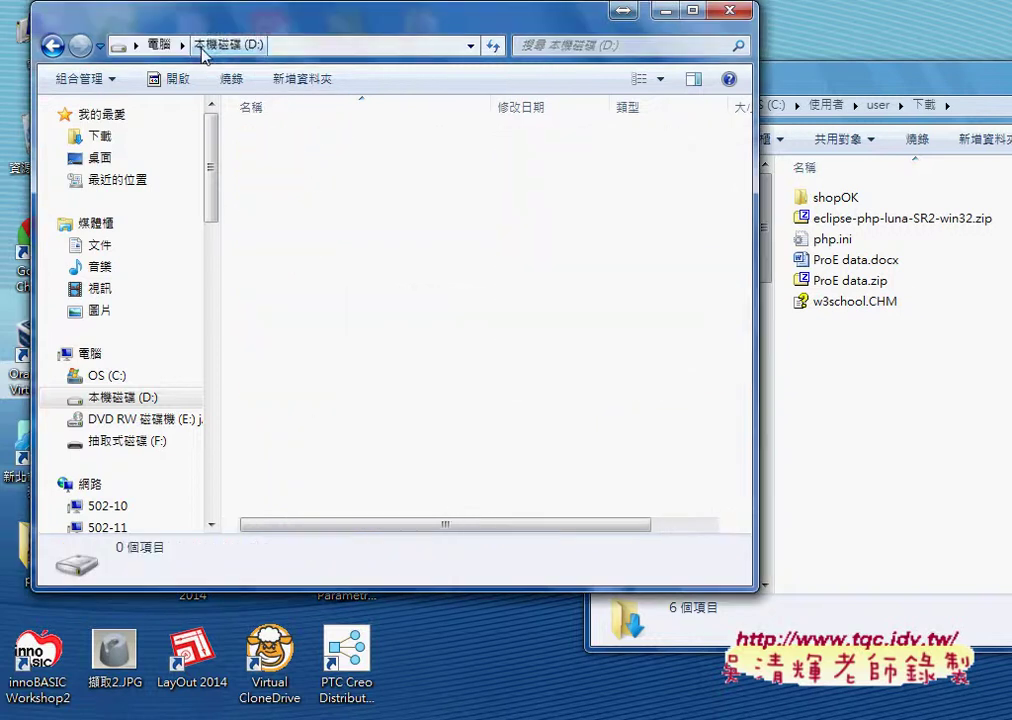
pyautogui.doubleClick(328, 388)
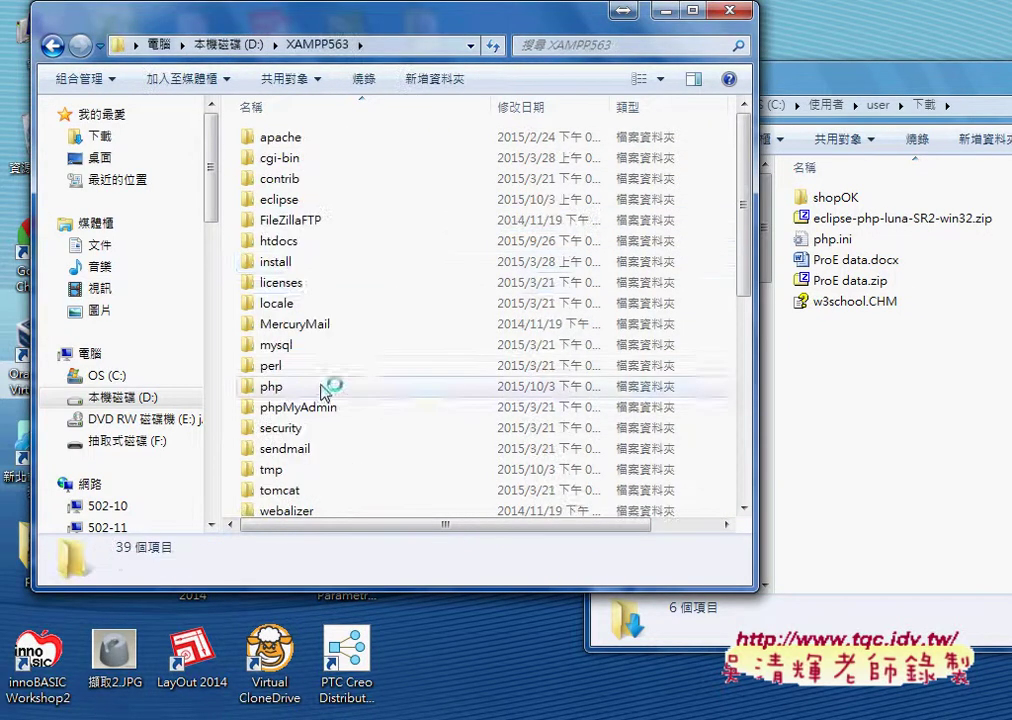
pyautogui.doubleClick(296, 240)
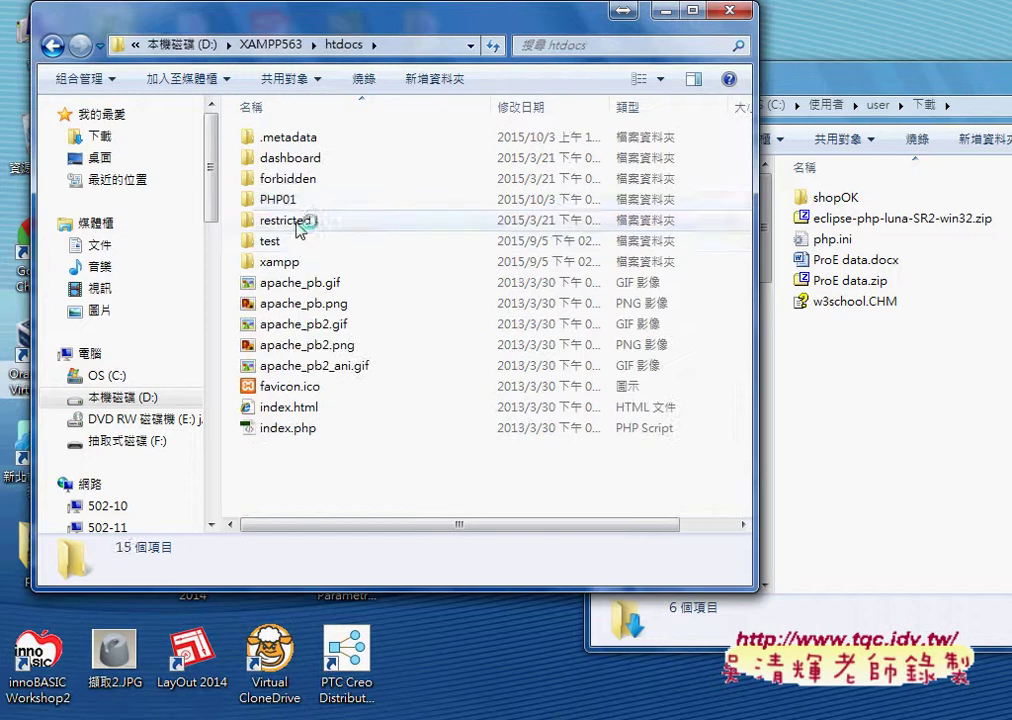
pyautogui.doubleClick(300, 200)
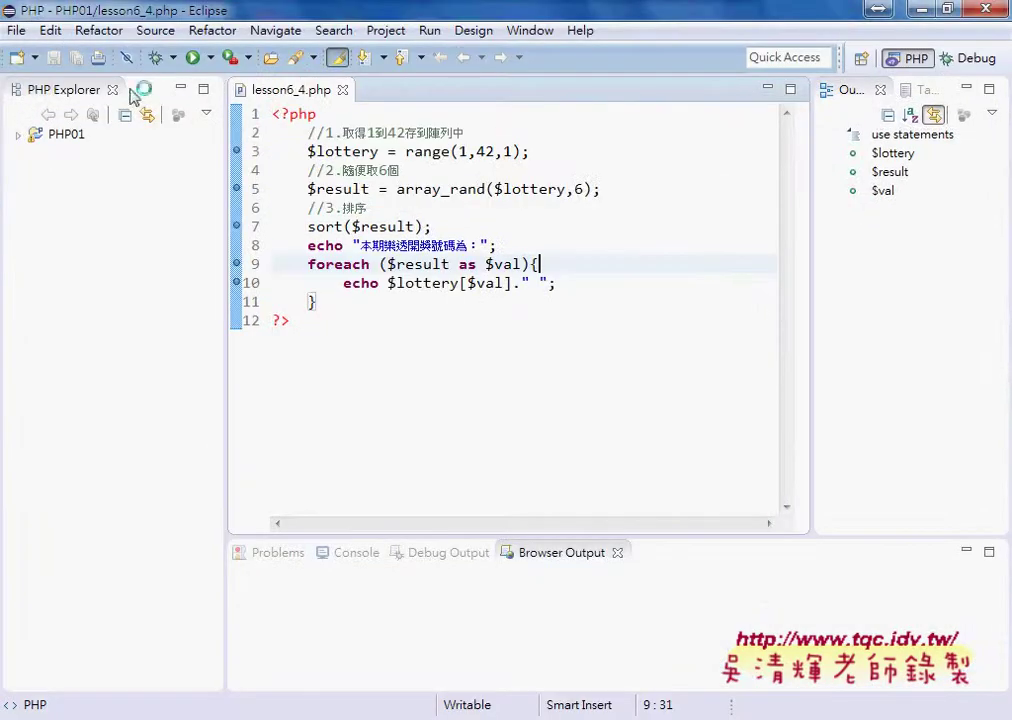
# Remove the PHP01 project from the Eclipse workspace without deleting its contents on disk
pyautogui.click(68, 138)
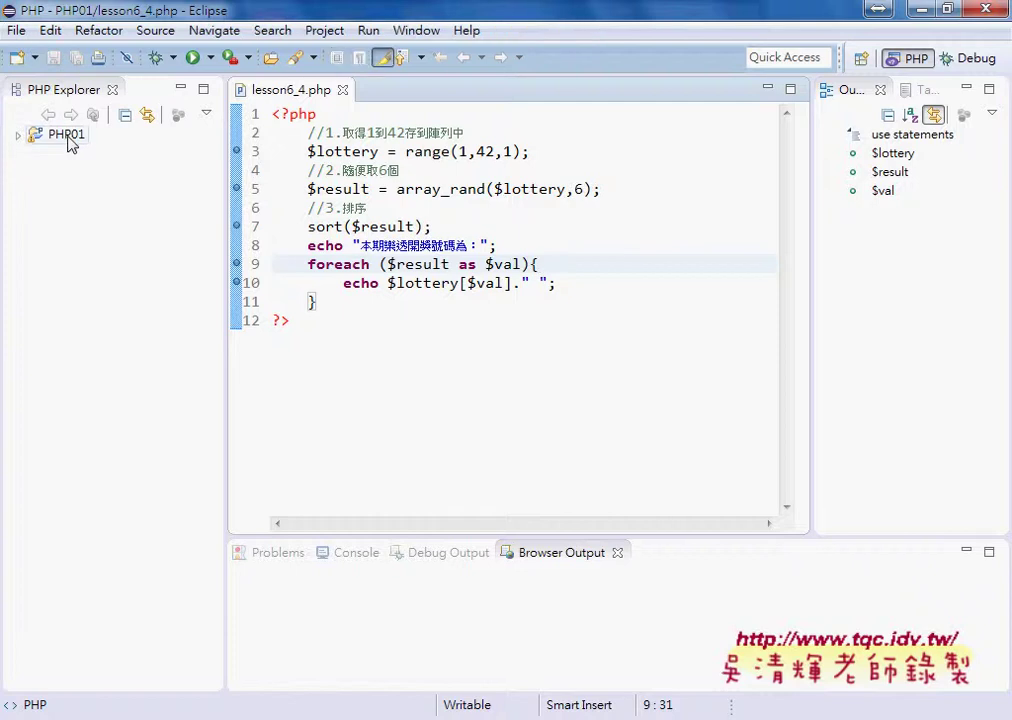
pyautogui.rightClick(70, 143)
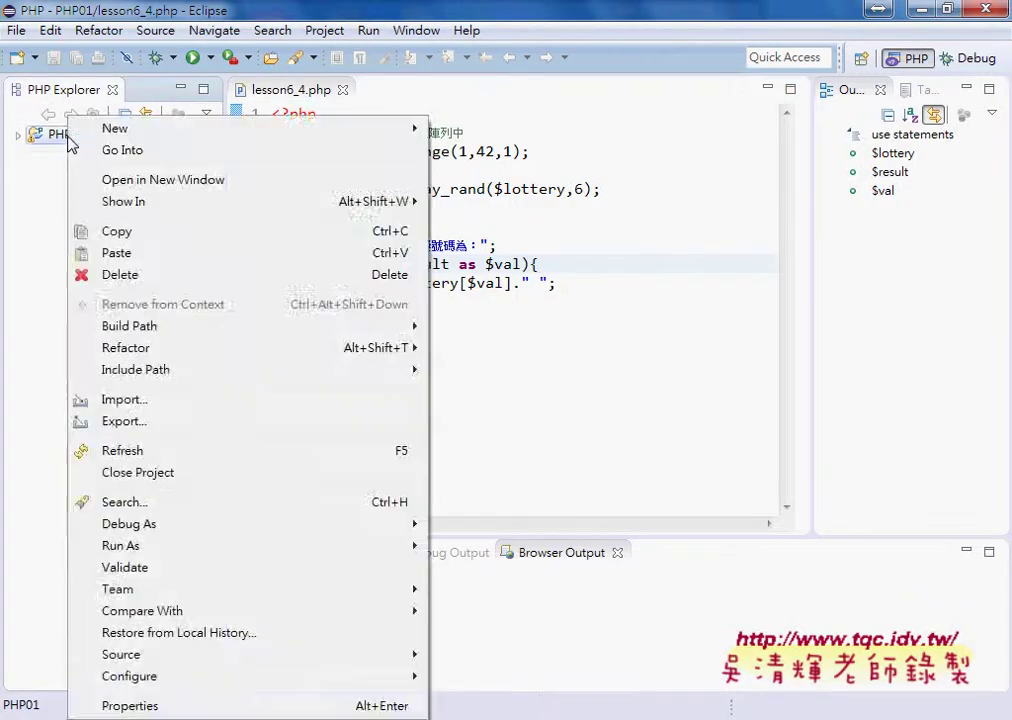
pyautogui.click(106, 276)
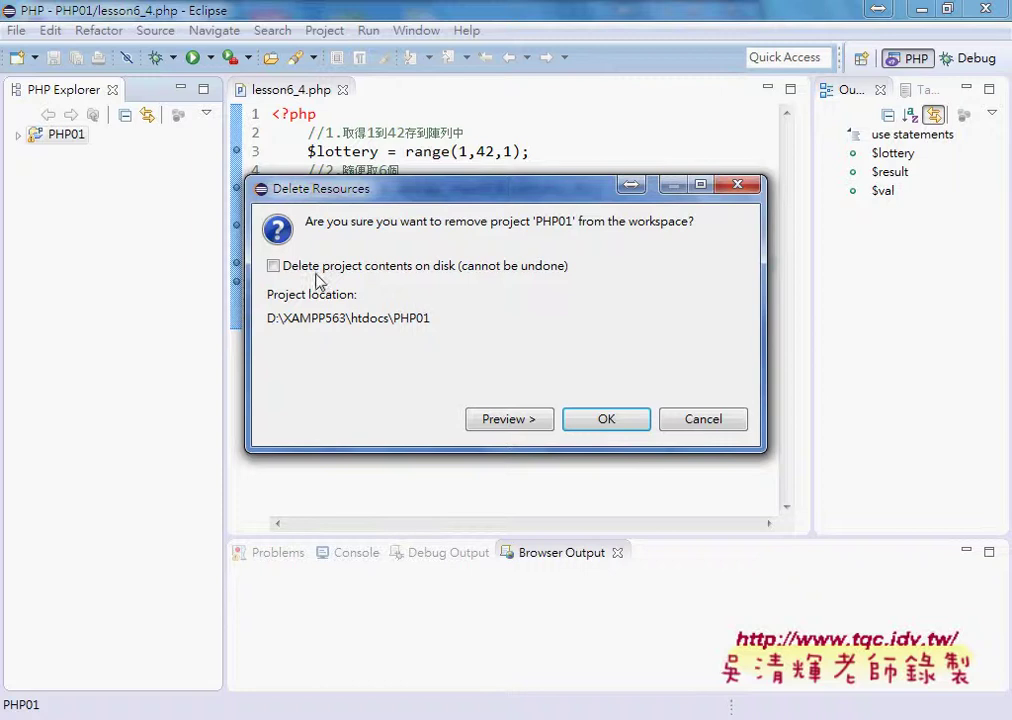
pyautogui.click(318, 266)
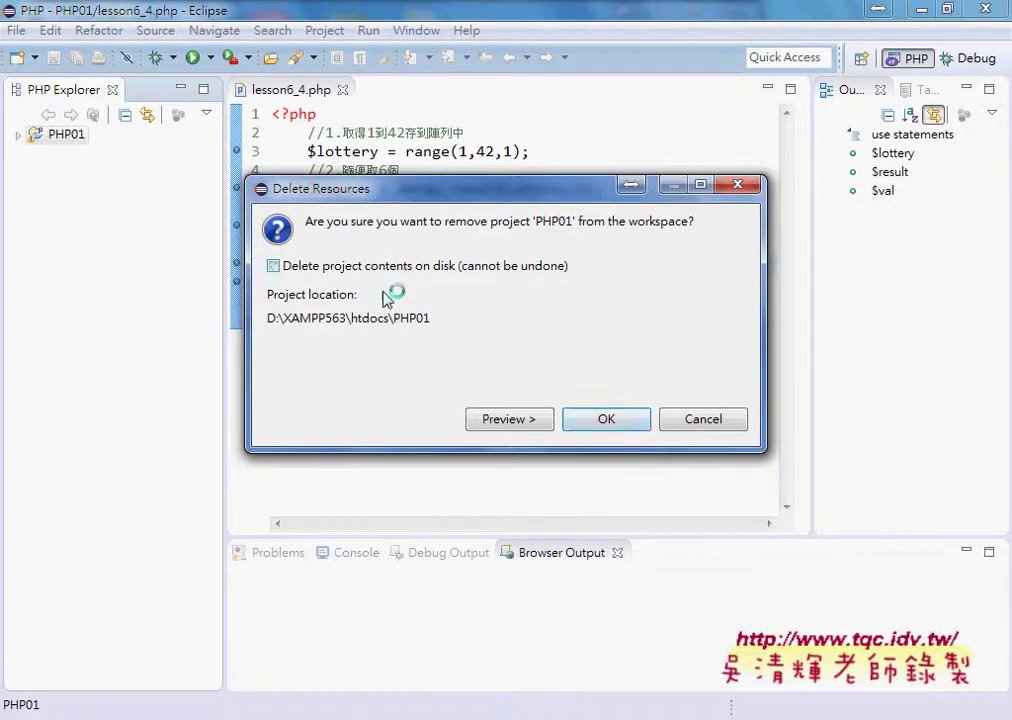
pyautogui.click(612, 424)
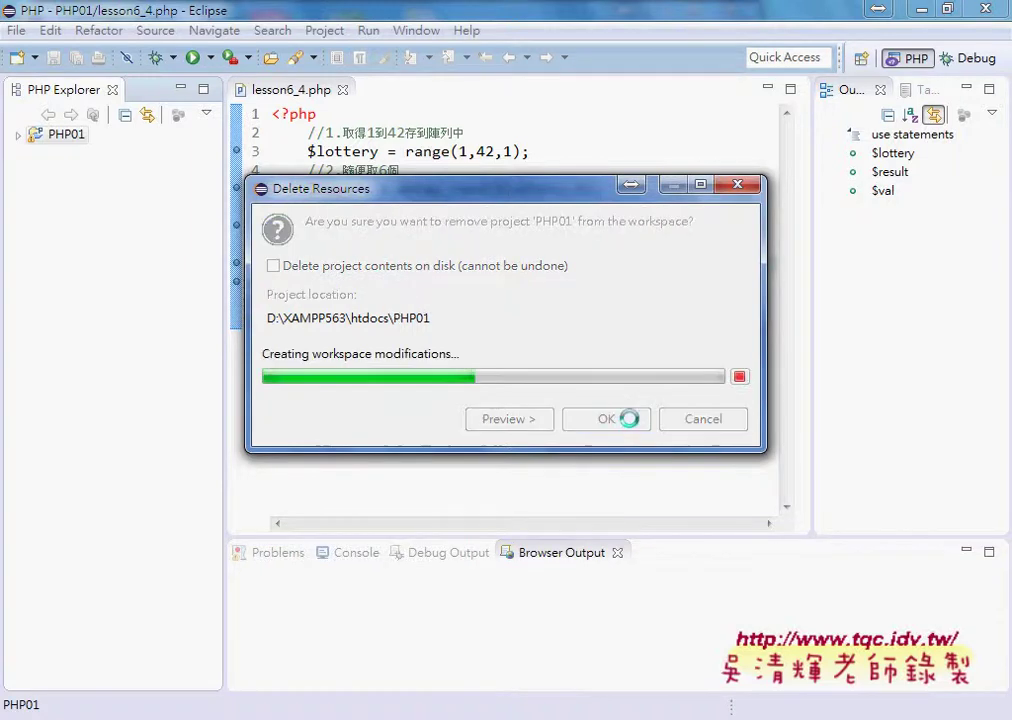
# Create a new PHP project named PHP01 in the workspace, keeping the default PHP settings
pyautogui.click(16, 30)
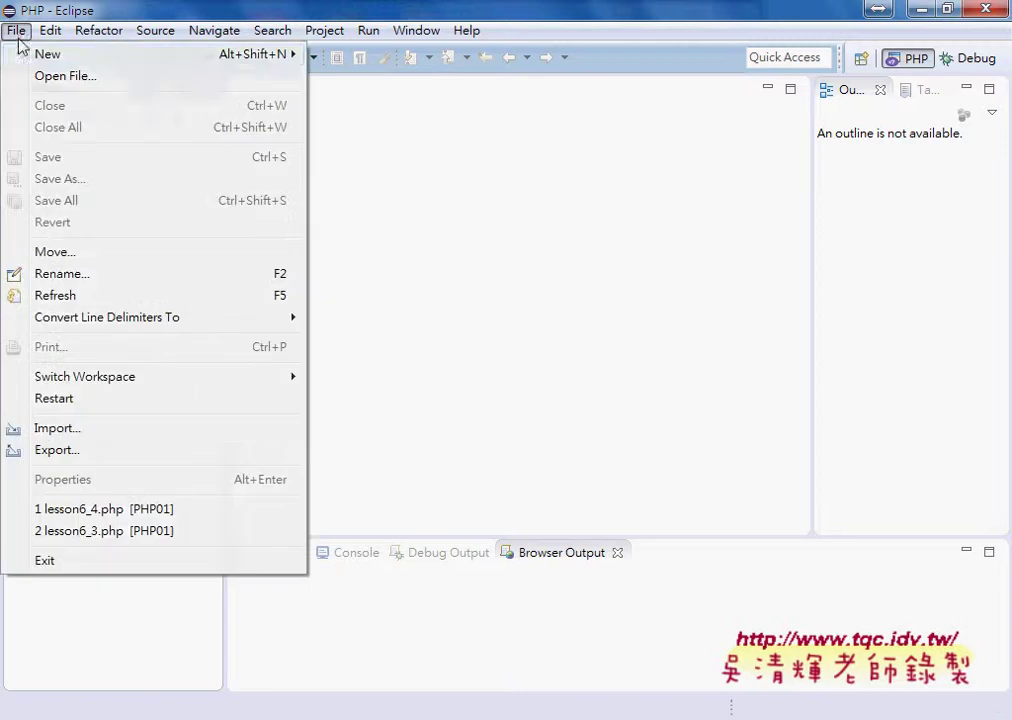
pyautogui.moveTo(283, 62)
pyautogui.click(368, 58)
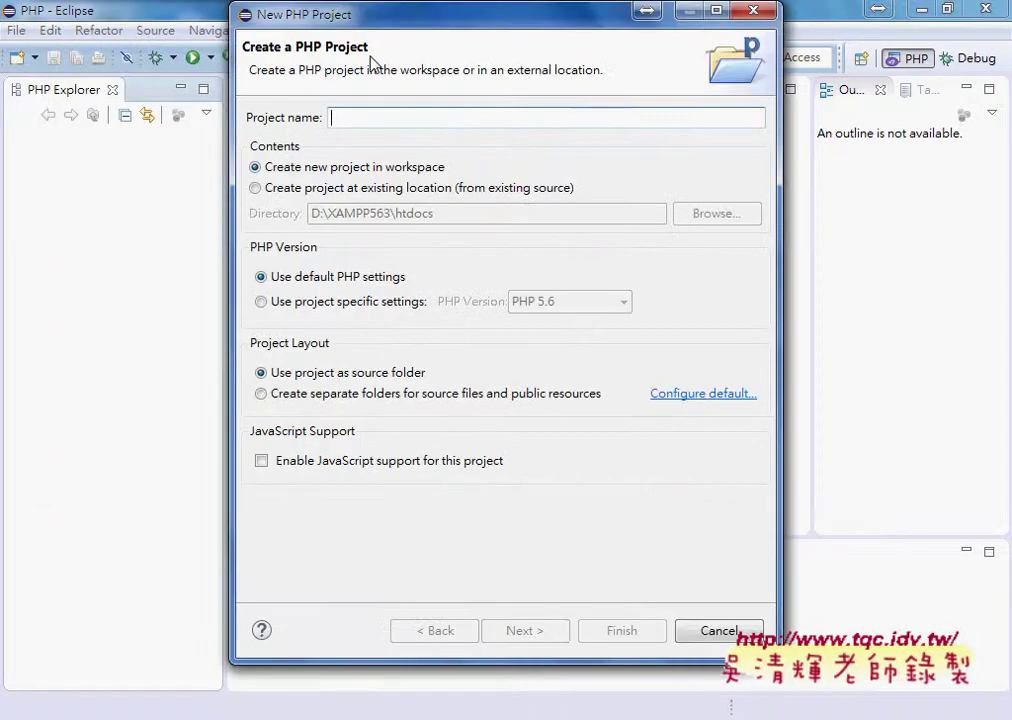
pyautogui.write('PHP')
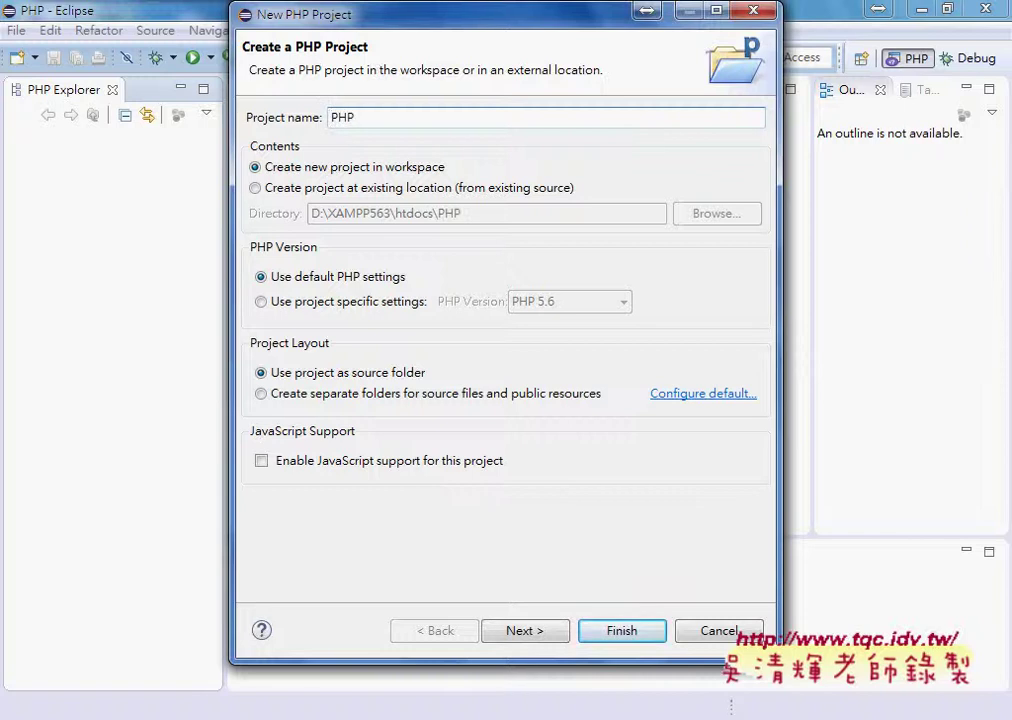
pyautogui.write('01')
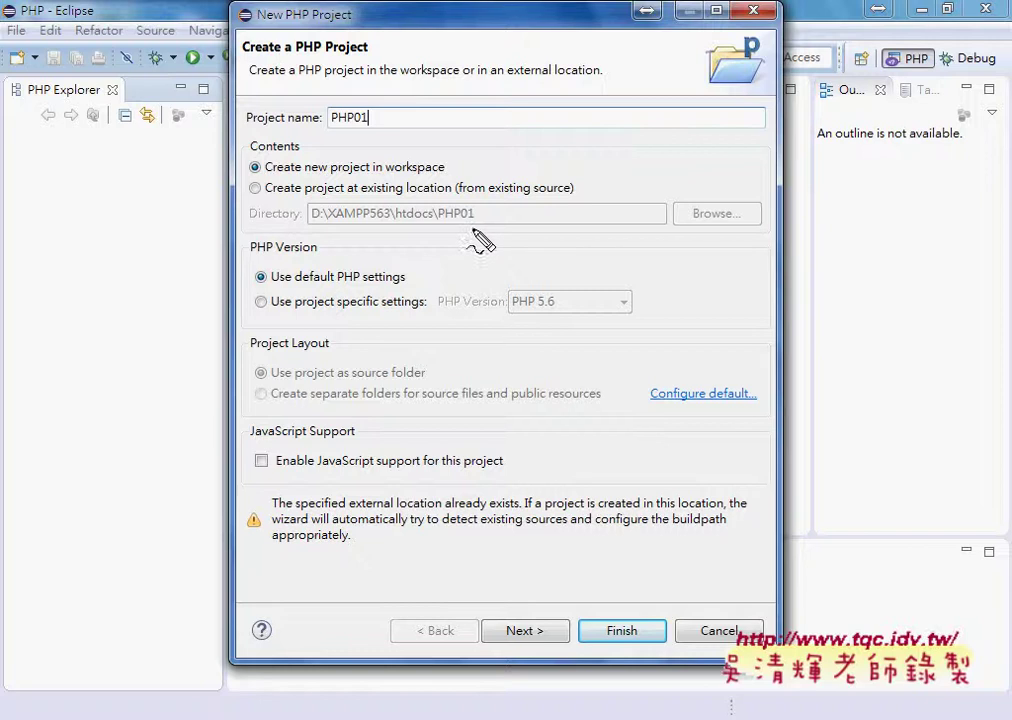
pyautogui.moveTo(478, 240)
pyautogui.mouseDown()
pyautogui.moveTo(334, 210)
pyautogui.moveTo(492, 221)
pyautogui.moveTo(476, 215)
pyautogui.mouseUp()
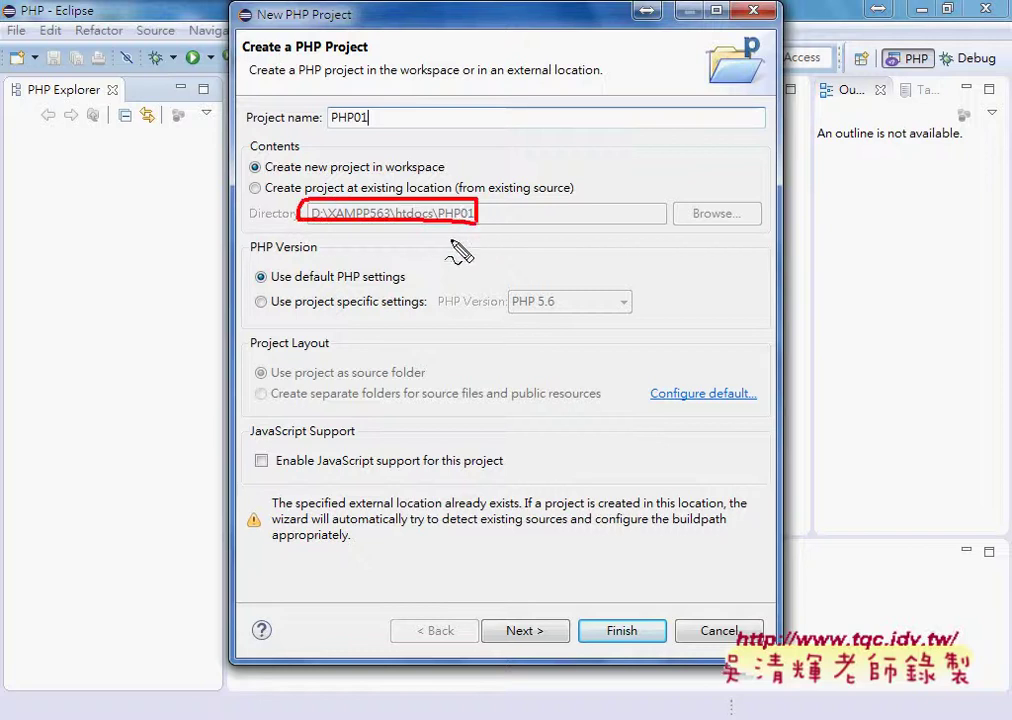
pyautogui.moveTo(450, 300)
pyautogui.mouseDown()
pyautogui.moveTo(445, 245)
pyautogui.moveTo(480, 252)
pyautogui.mouseUp()
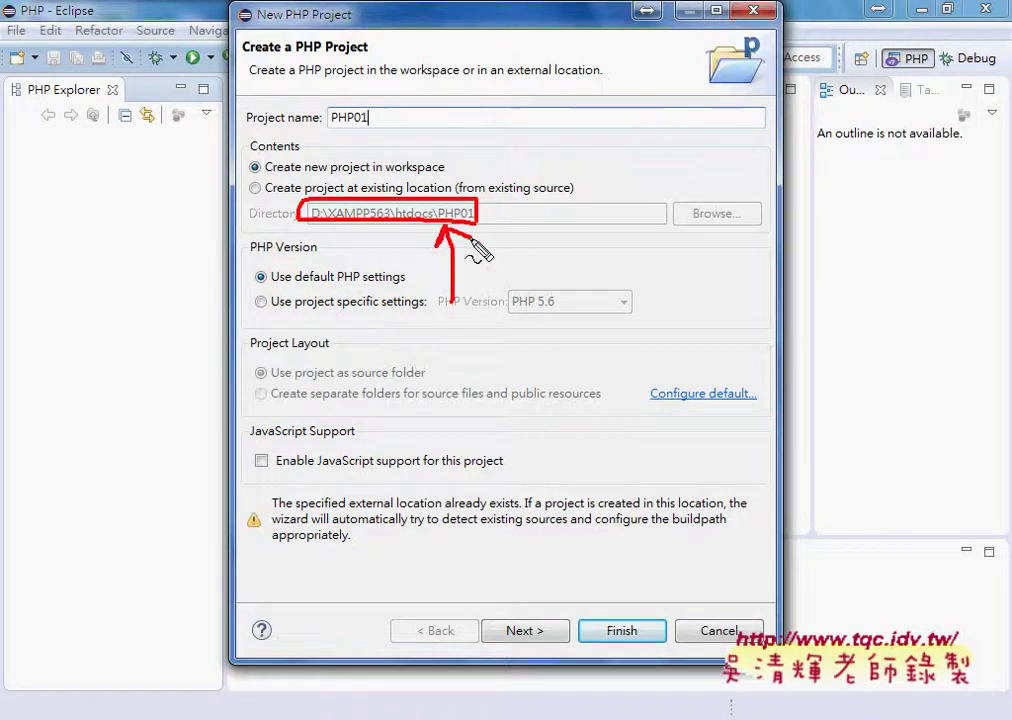
pyautogui.press('Escape')
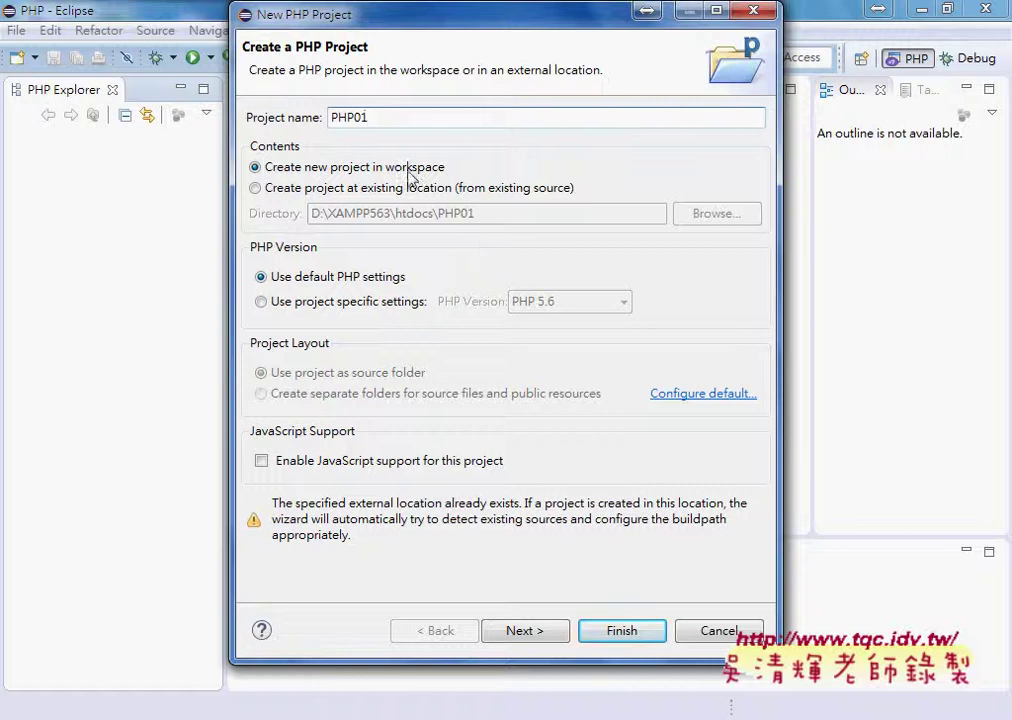
pyautogui.click(621, 631)
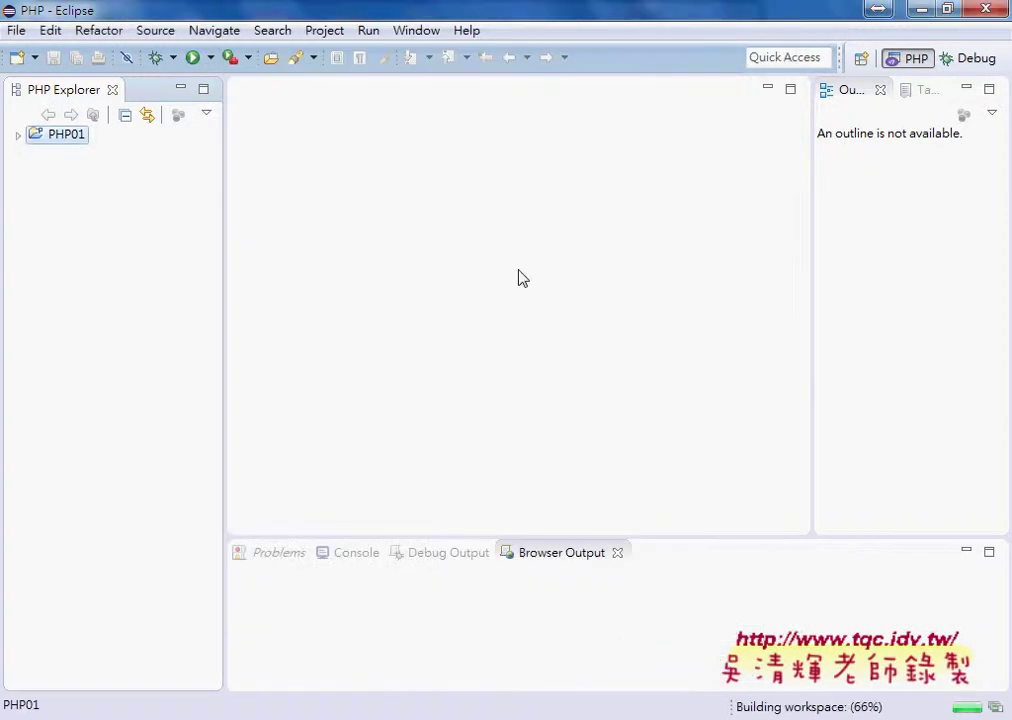
# Expand the PHP01 project and open lesson6_4.php in the editor
pyautogui.click(18, 139)
pyautogui.moveTo(210, 219); pyautogui.dragTo(216, 340)
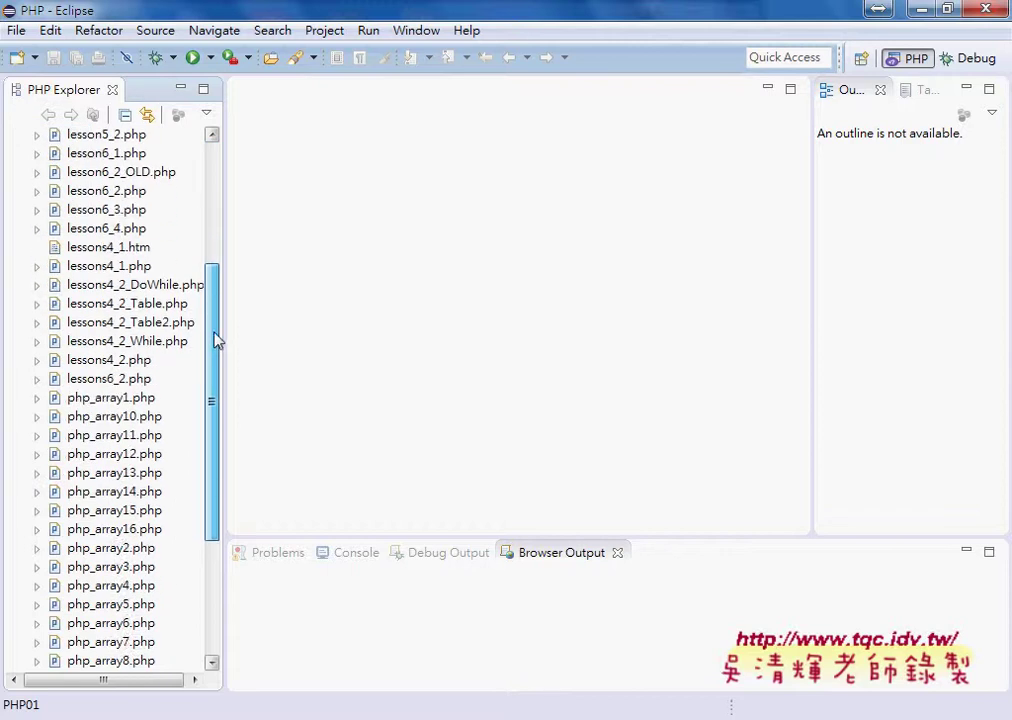
pyautogui.doubleClick(107, 228)
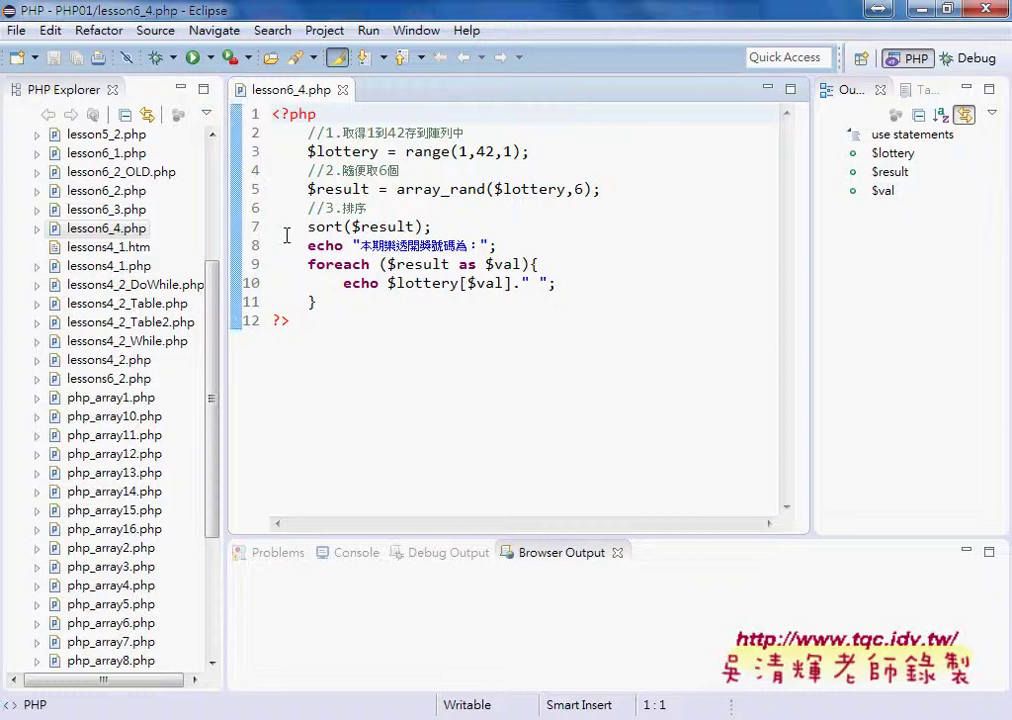
# View the PHP01 project's resource properties to check its location and text file encoding, leaving them as they are
pyautogui.moveTo(219, 265); pyautogui.dragTo(221, 145)
pyautogui.click(55, 133)
pyautogui.rightClick(55, 133)
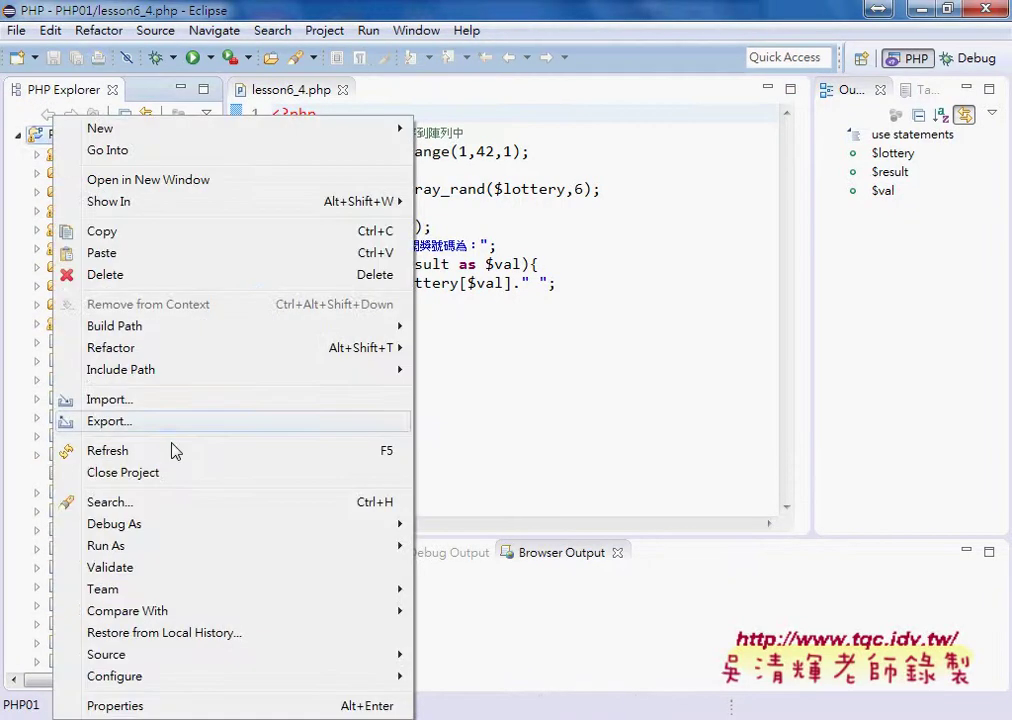
pyautogui.click(199, 706)
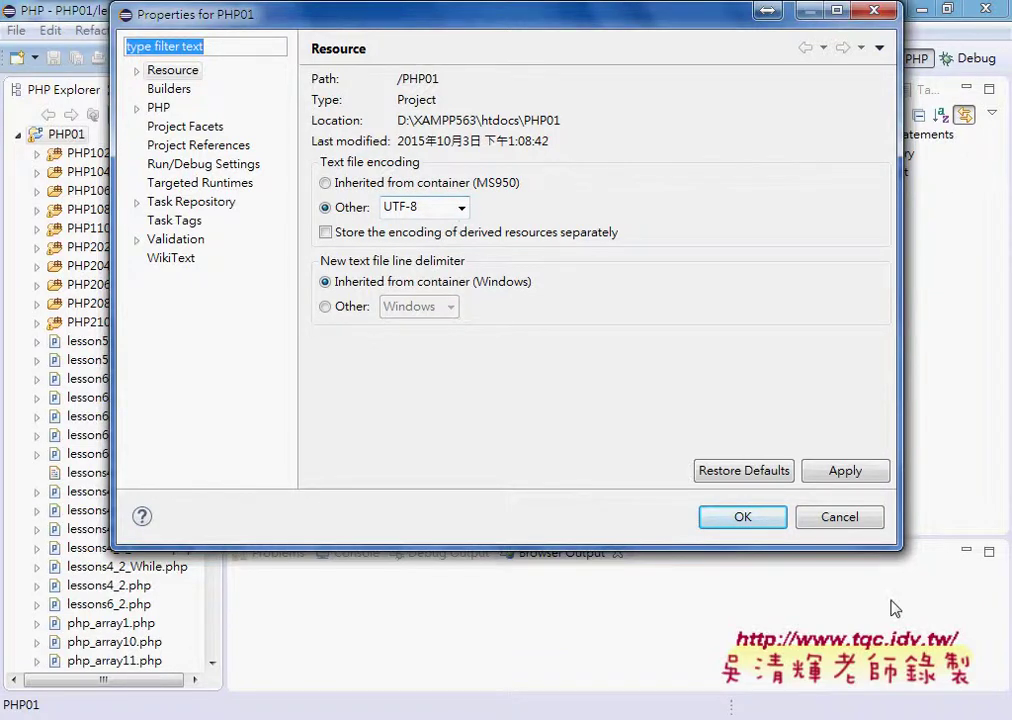
pyautogui.click(840, 517)
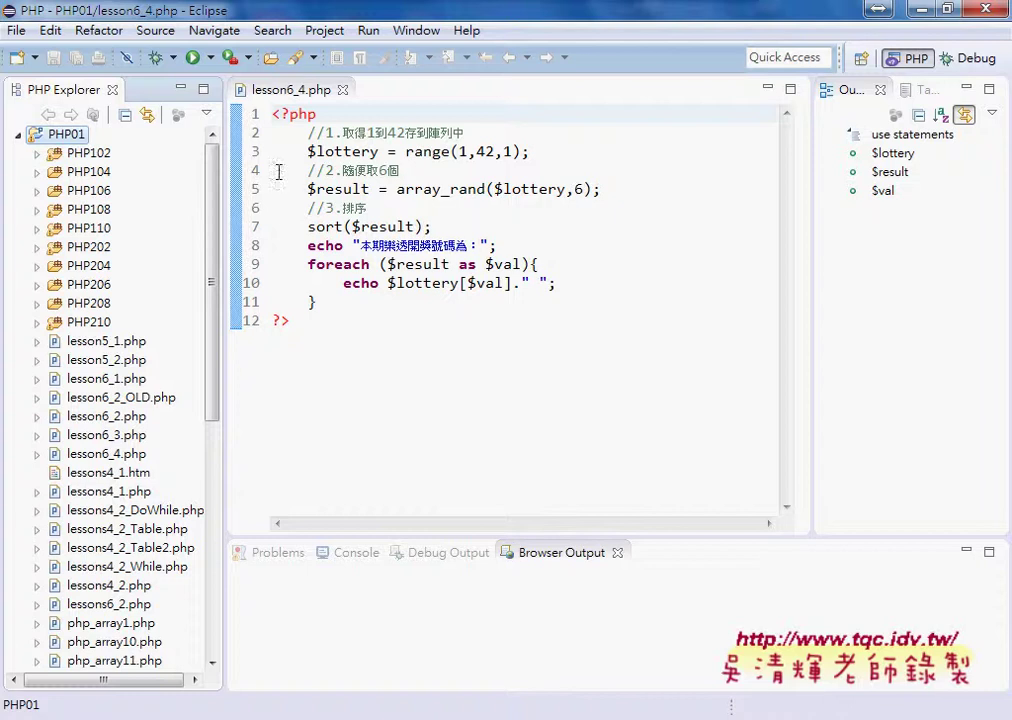
# Run lesson6_4.php, highlight the lottery number output in the internal browser, and close that page
pyautogui.click(193, 57)
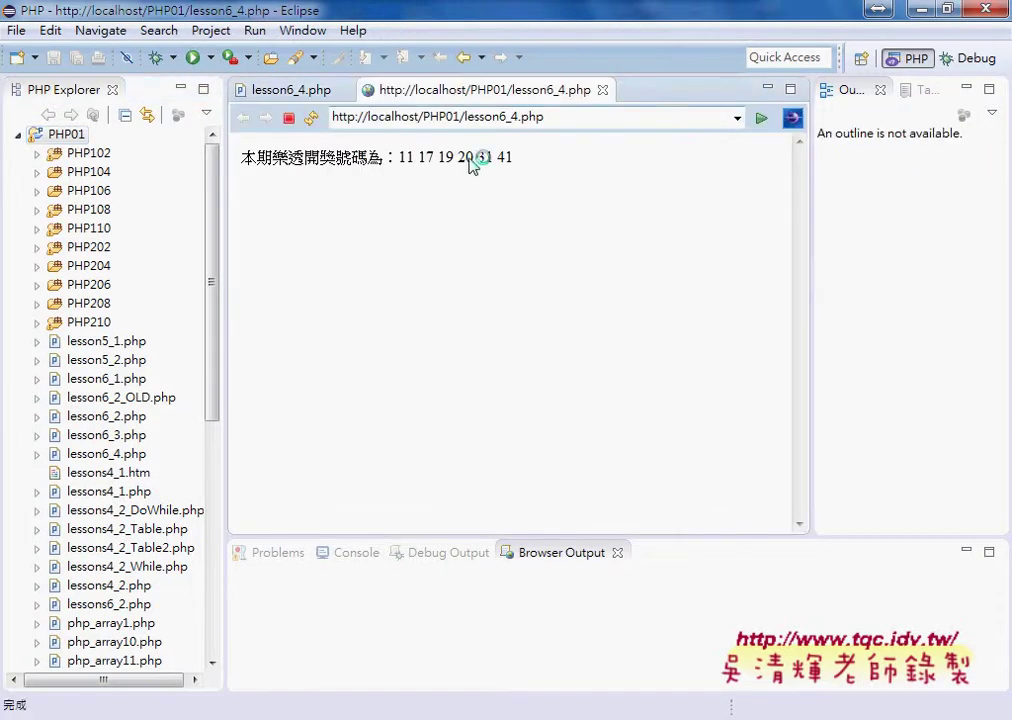
pyautogui.moveTo(516, 160); pyautogui.dragTo(246, 165)
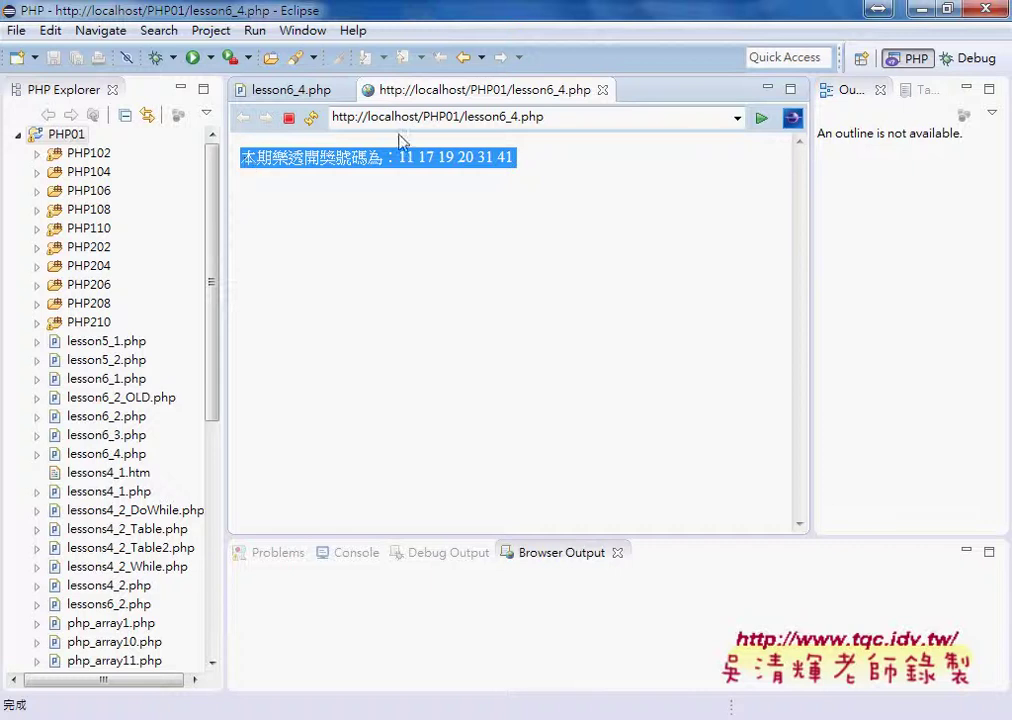
pyautogui.click(605, 90)
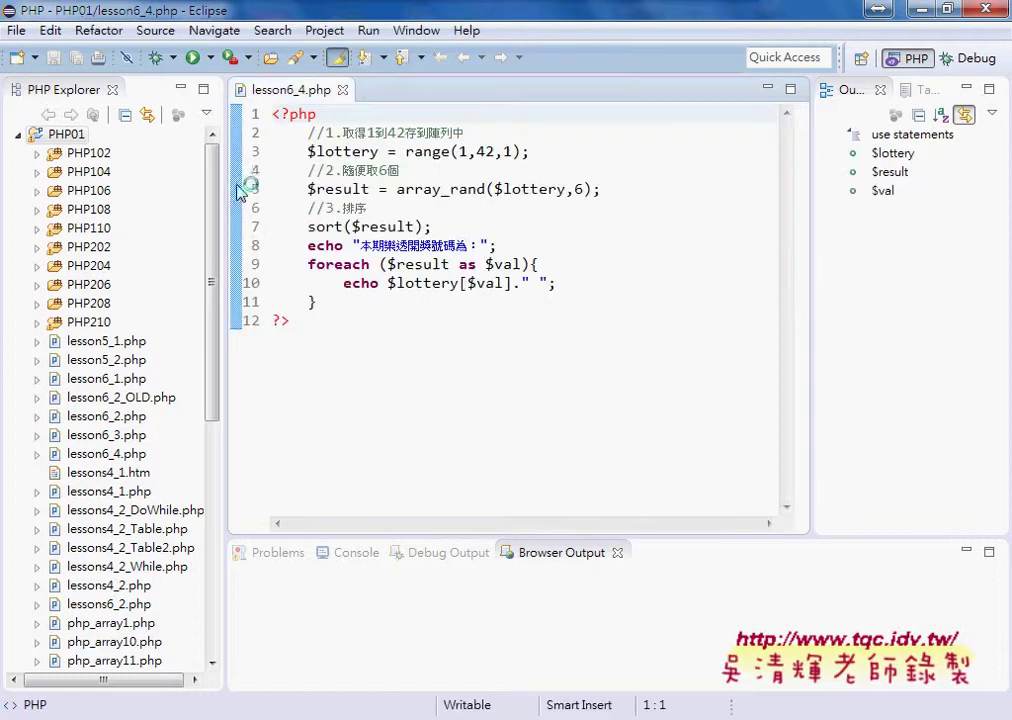
# Set breakpoints on lines 3 and 5 of lesson6_4.php, launch it in debug mode, and close the browser page
pyautogui.doubleClick(240, 153)
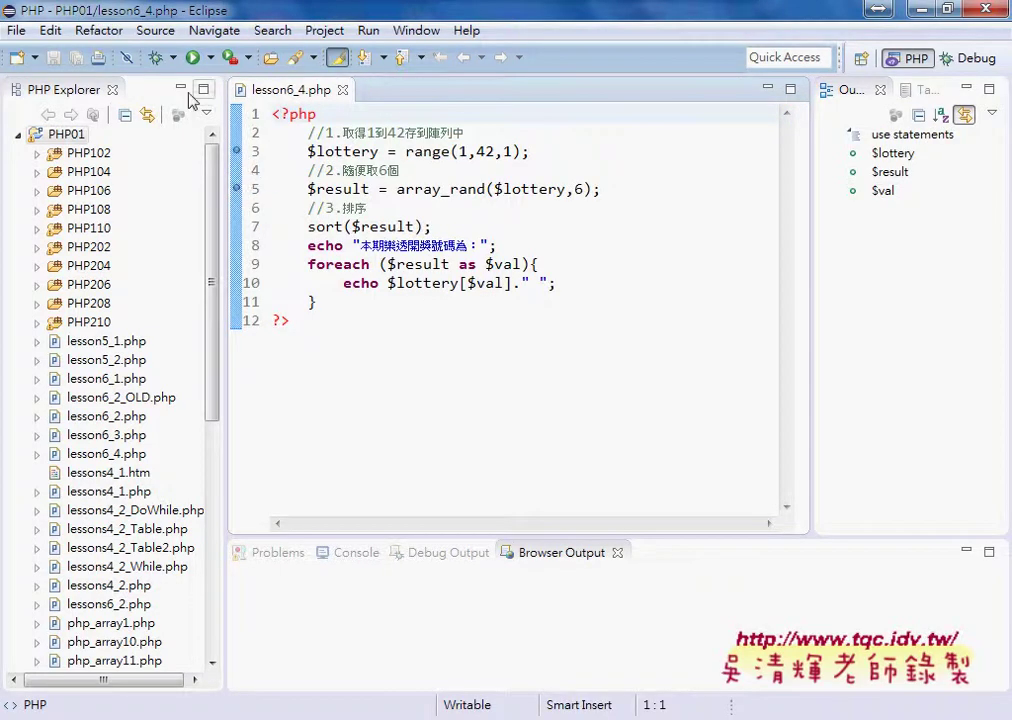
pyautogui.click(152, 58)
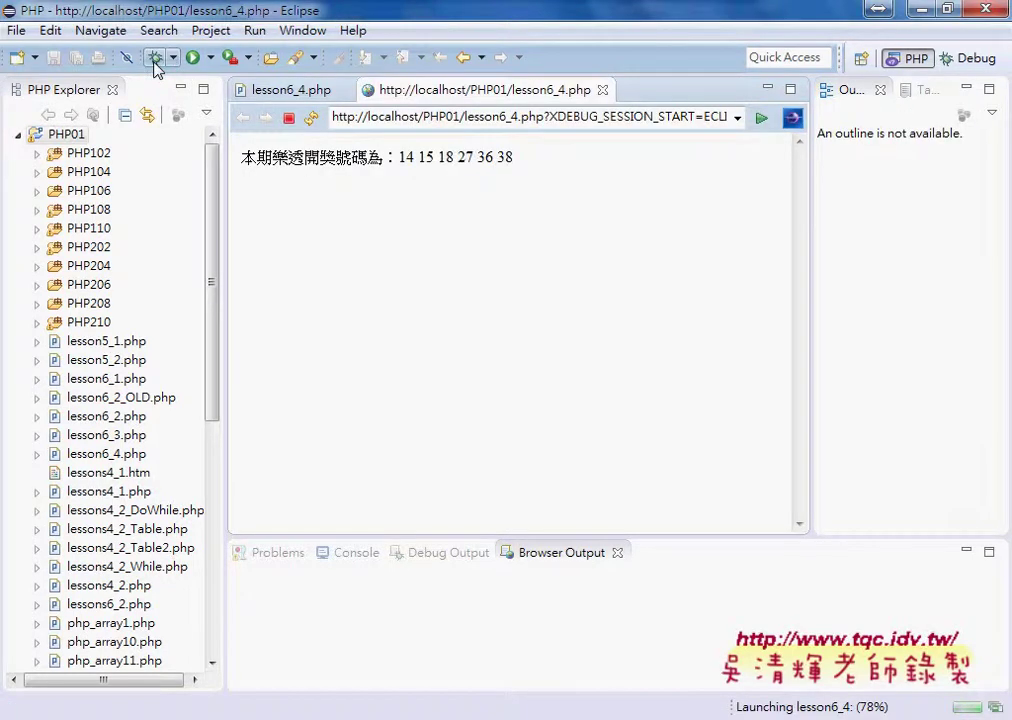
pyautogui.click(603, 89)
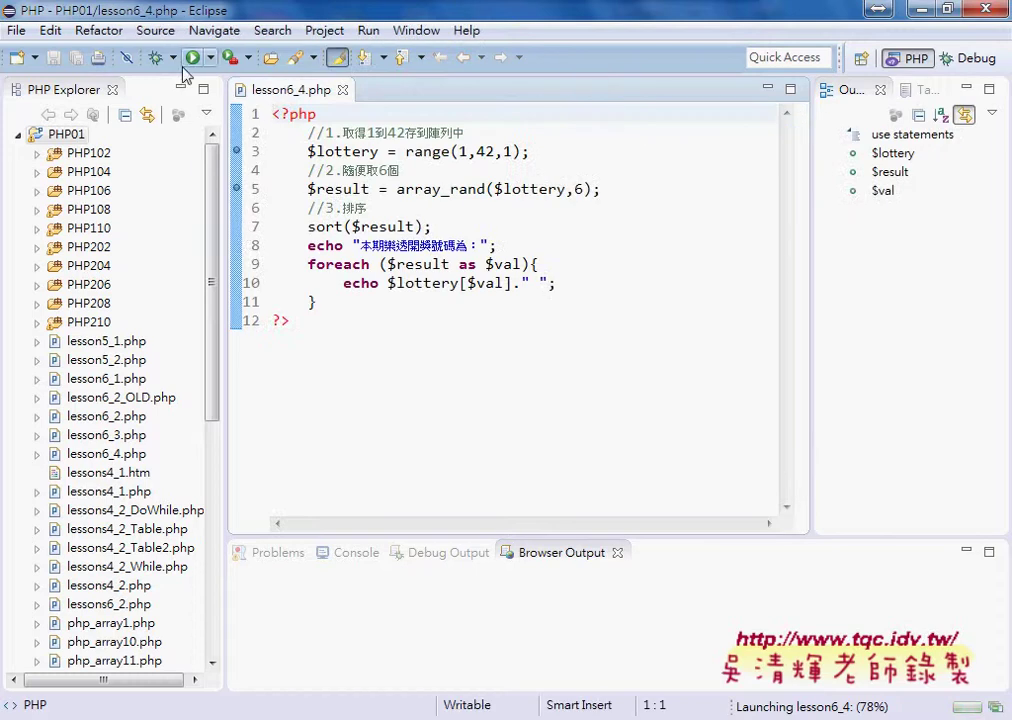